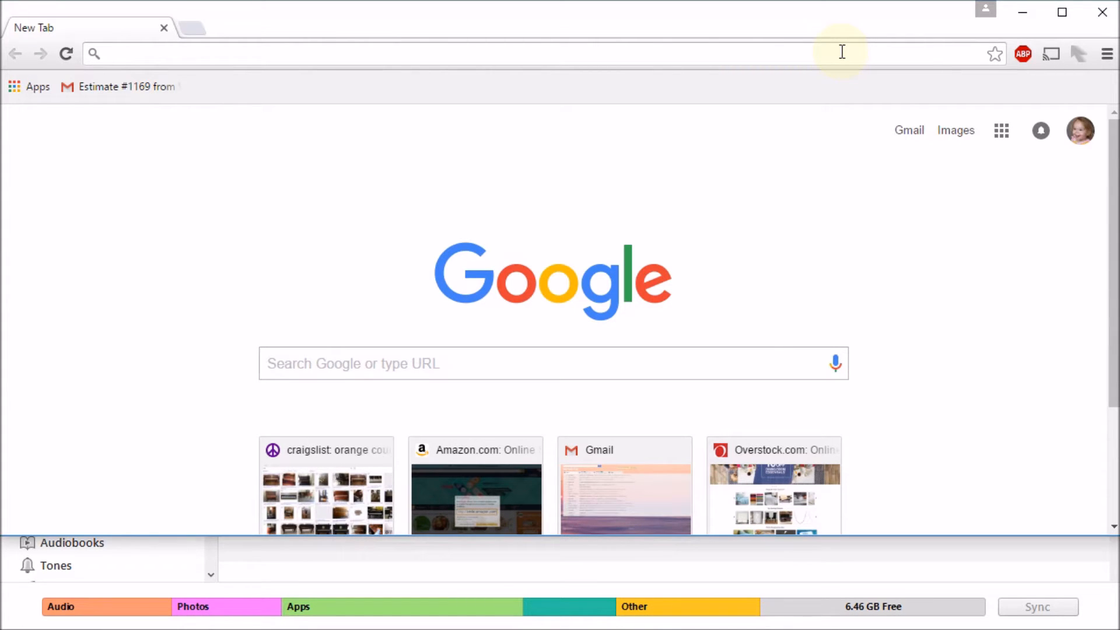
Step: Open the LibriVox website at librivox.org
click(841, 51)
text(li)
key(Return)
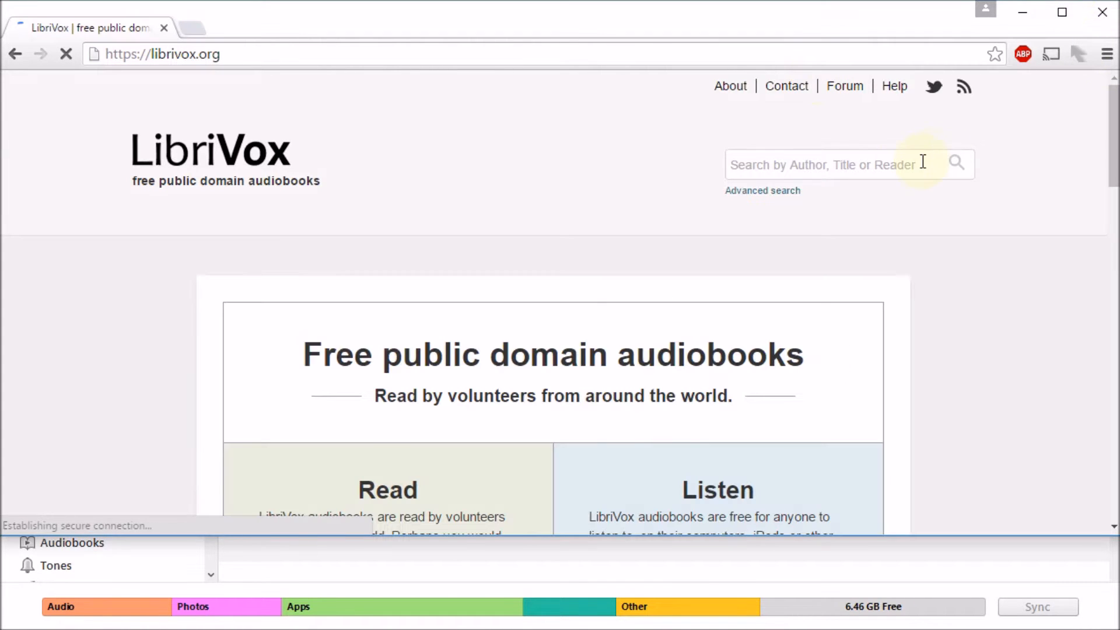
Step: Search LibriVox for "nesbit" and open the author page for E. Nesbit
click(905, 162)
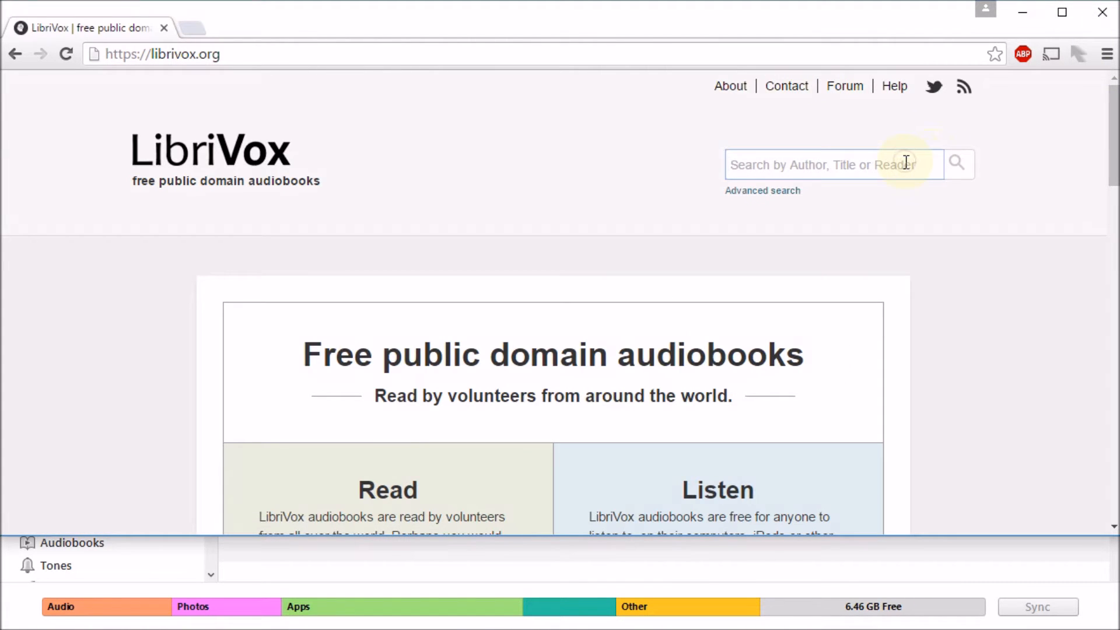
text(nesbit)
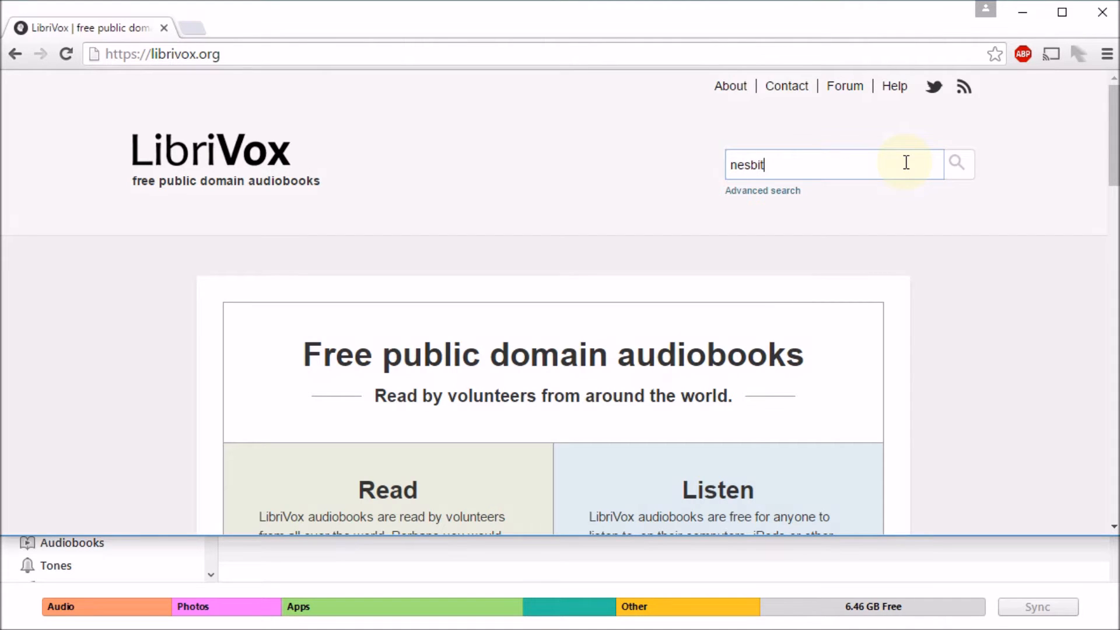
key(Return)
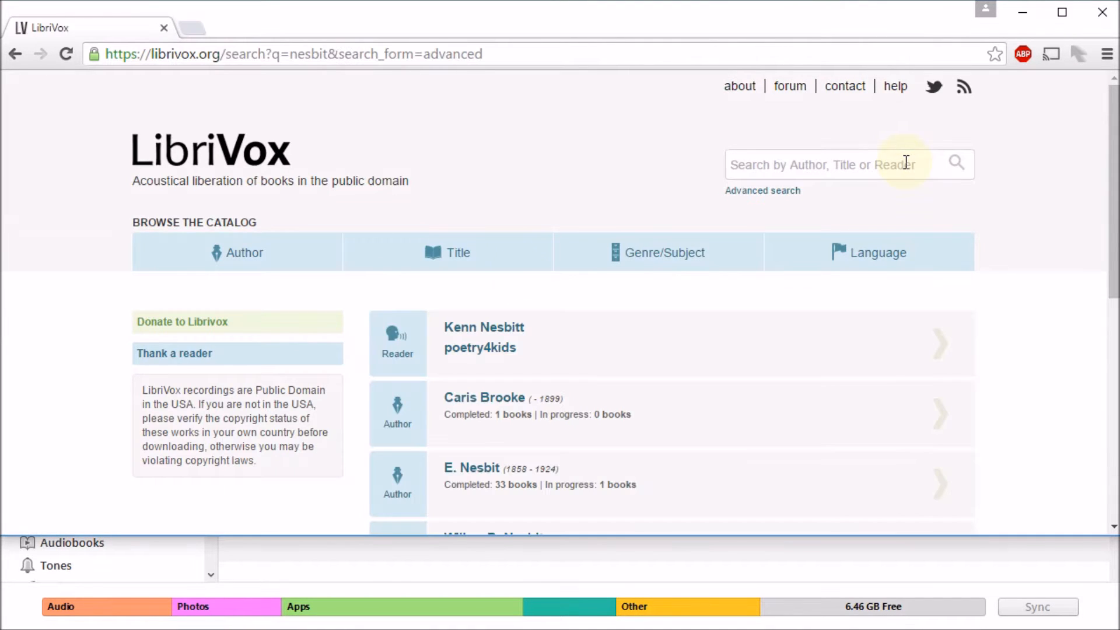
click(471, 467)
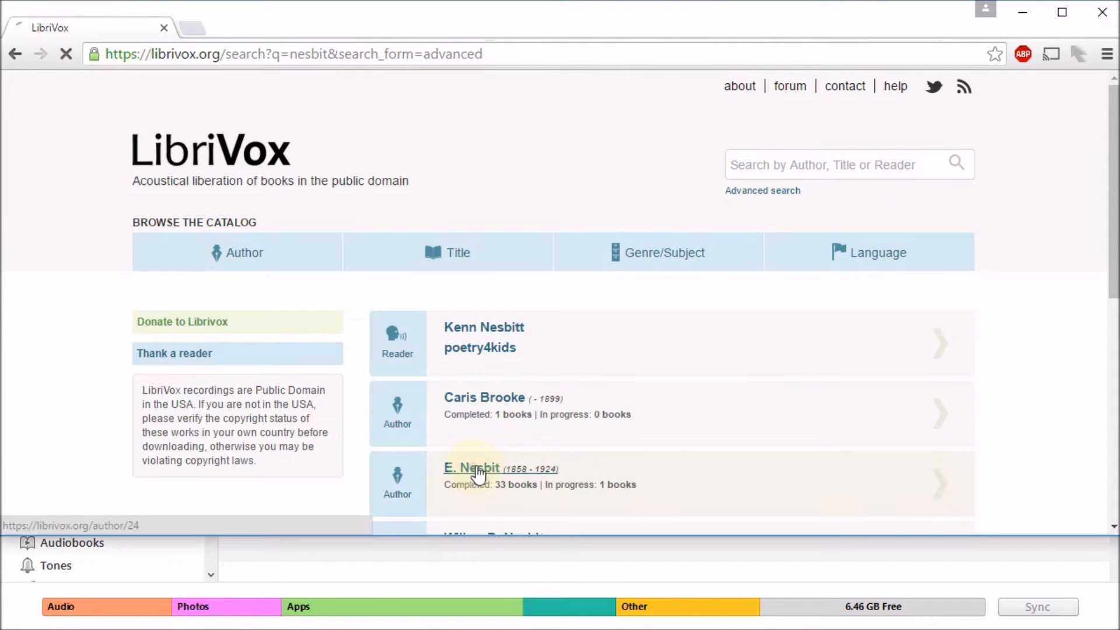
Step: Compare the solo and collaborative labels among E. Nesbit's titles and download The Magic City audiobook
scroll(743, 373, down, 5)
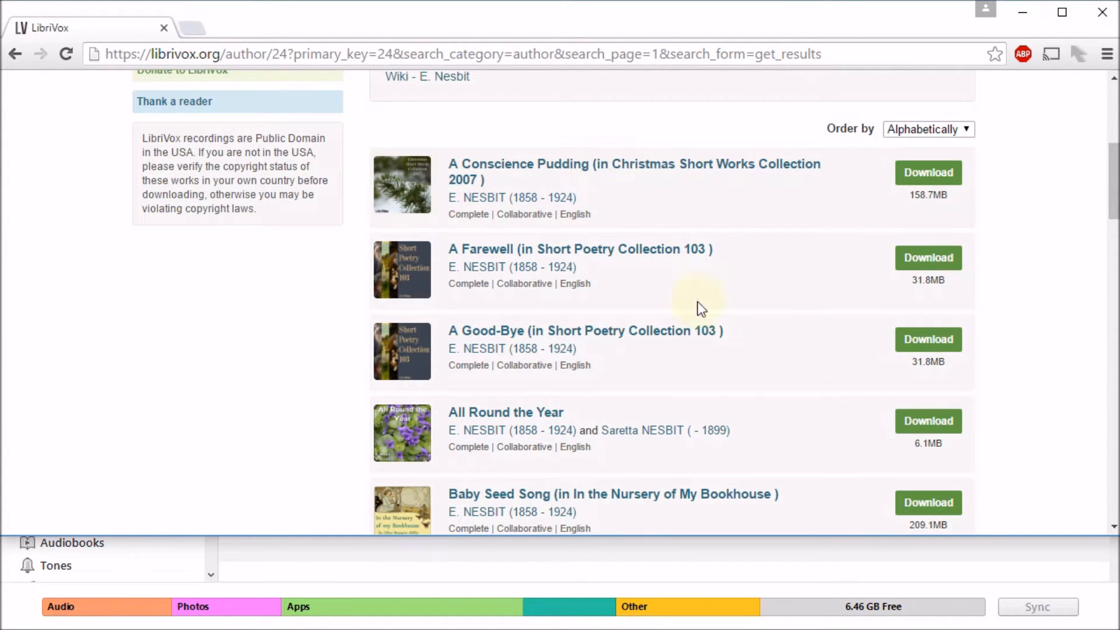
scroll(723, 344, down, 10)
scroll(726, 339, down, 10)
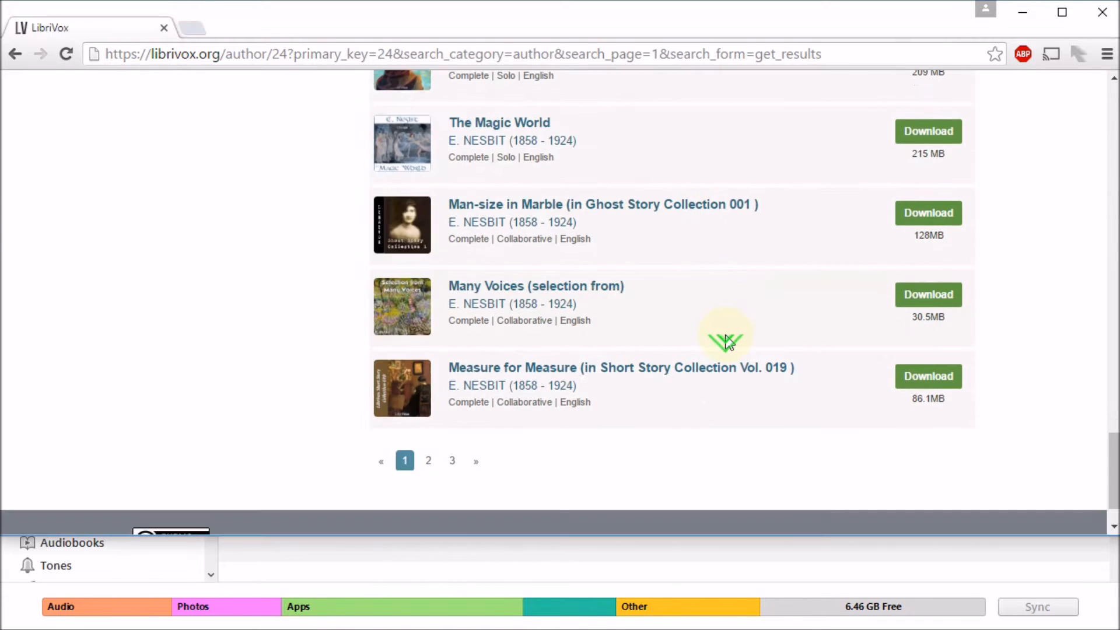
scroll(600, 333, up, 3)
scroll(594, 335, down, 2)
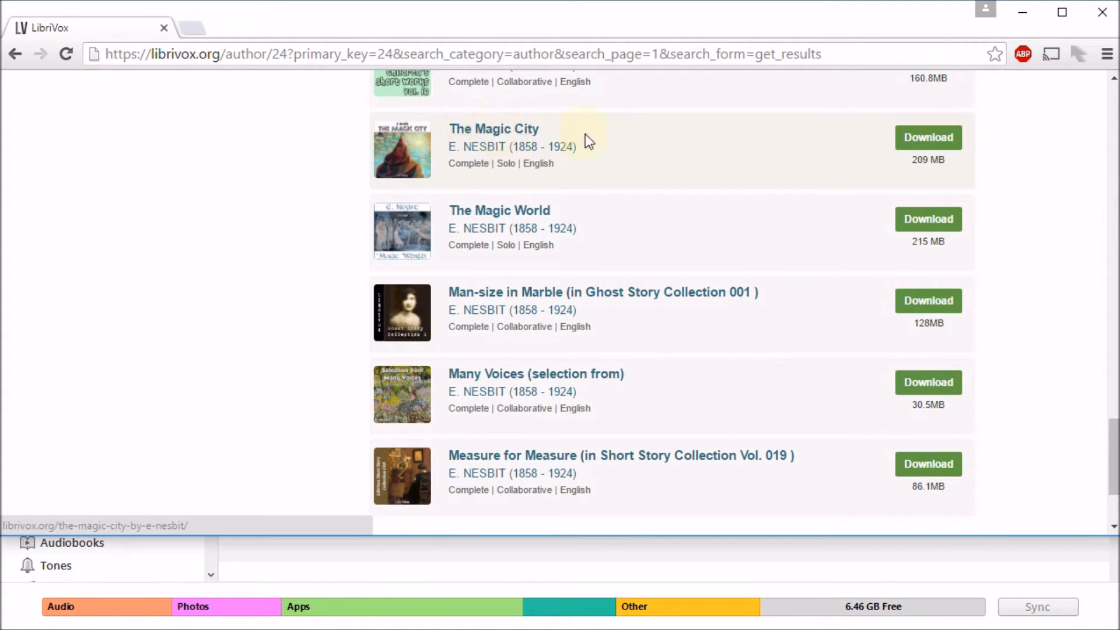
double_click(499, 167)
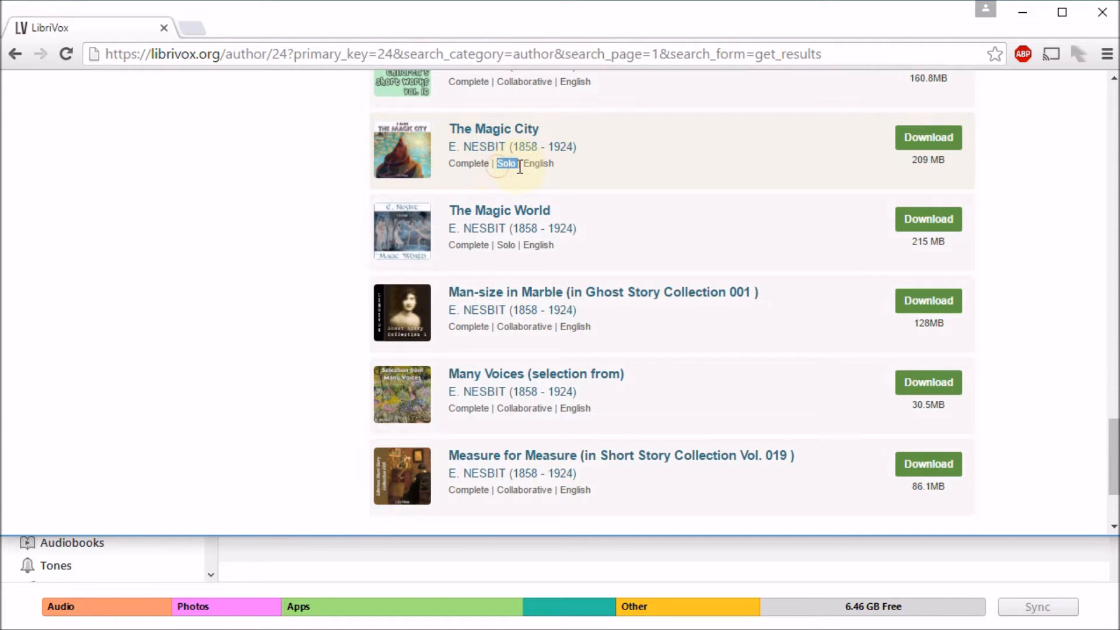
scroll(555, 187, down, 3)
scroll(566, 185, up, 5)
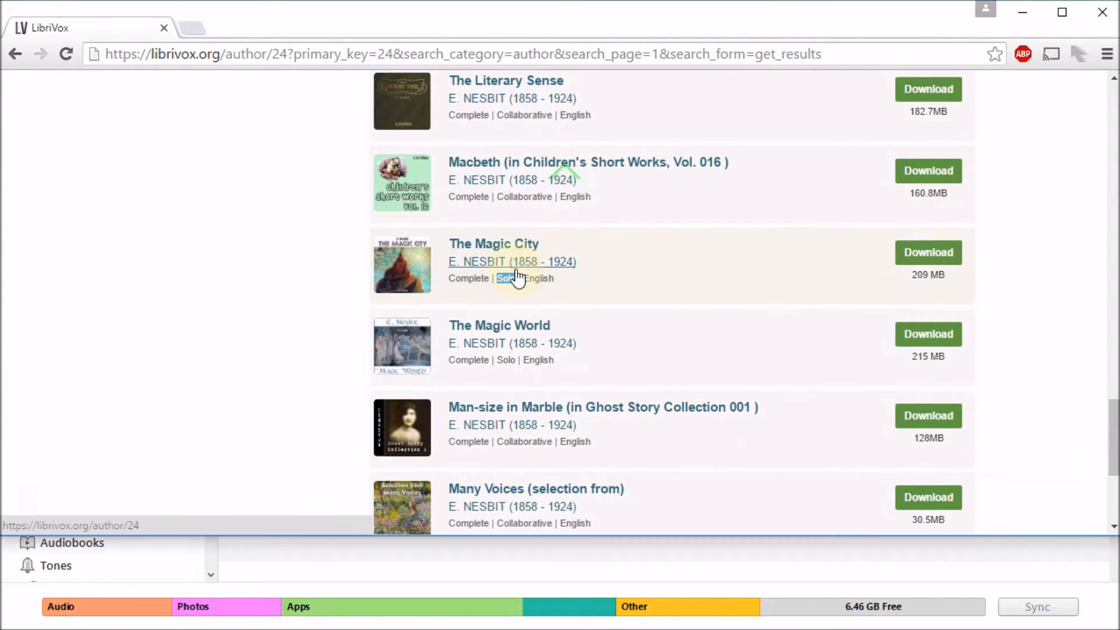
scroll(632, 340, up, 1)
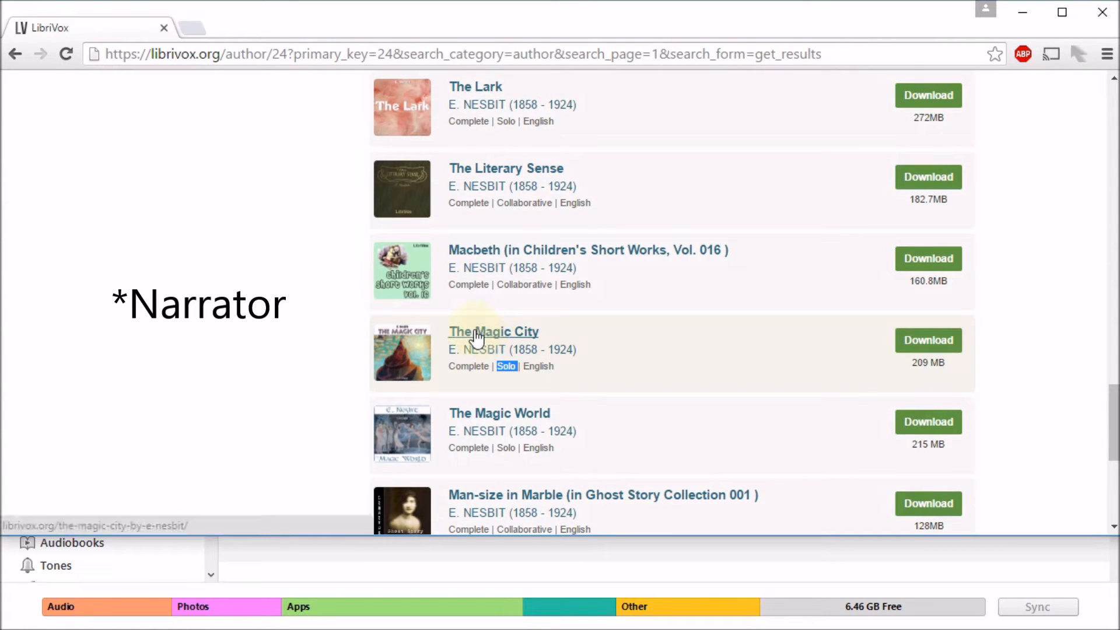
drag(499, 284, 565, 284)
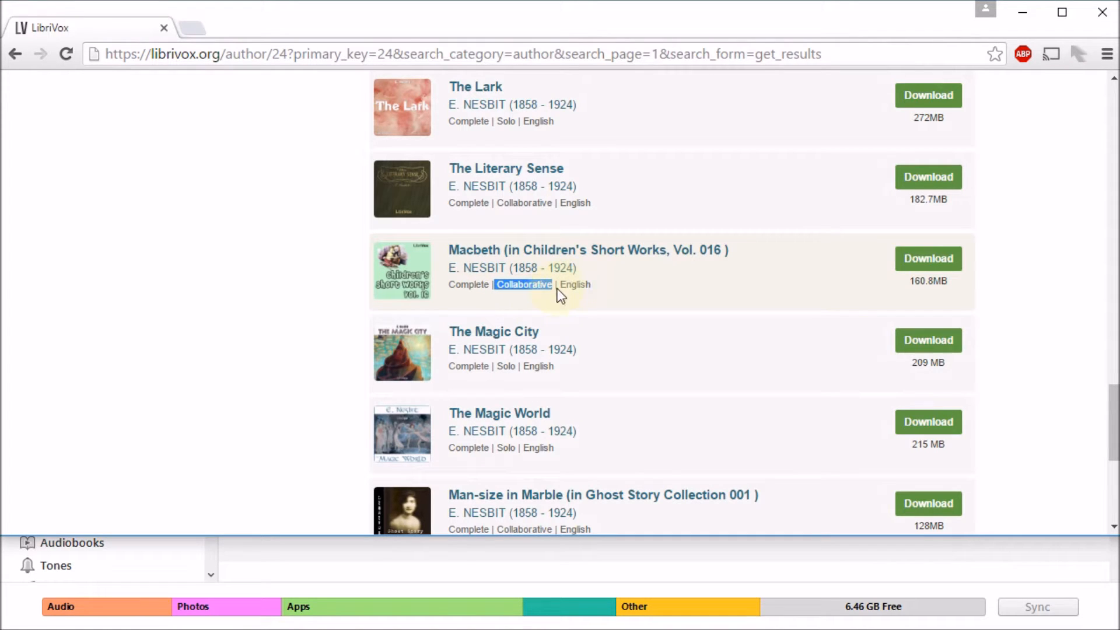
click(938, 349)
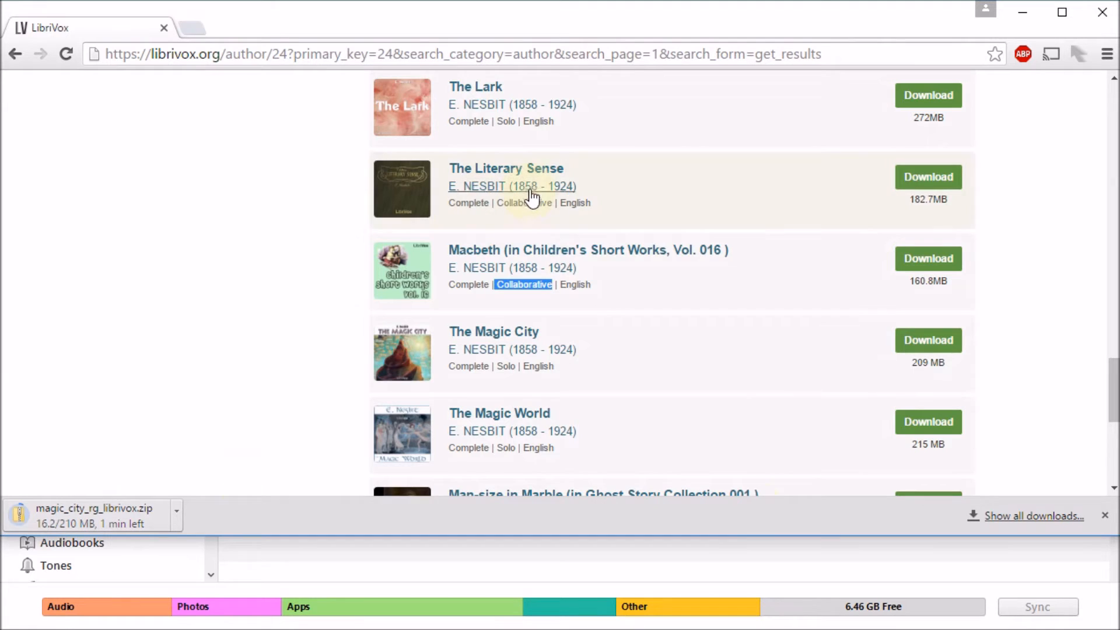
Step: Open The Magic City's book page and save its cover art to the Desktop as magiccity_1203
click(493, 336)
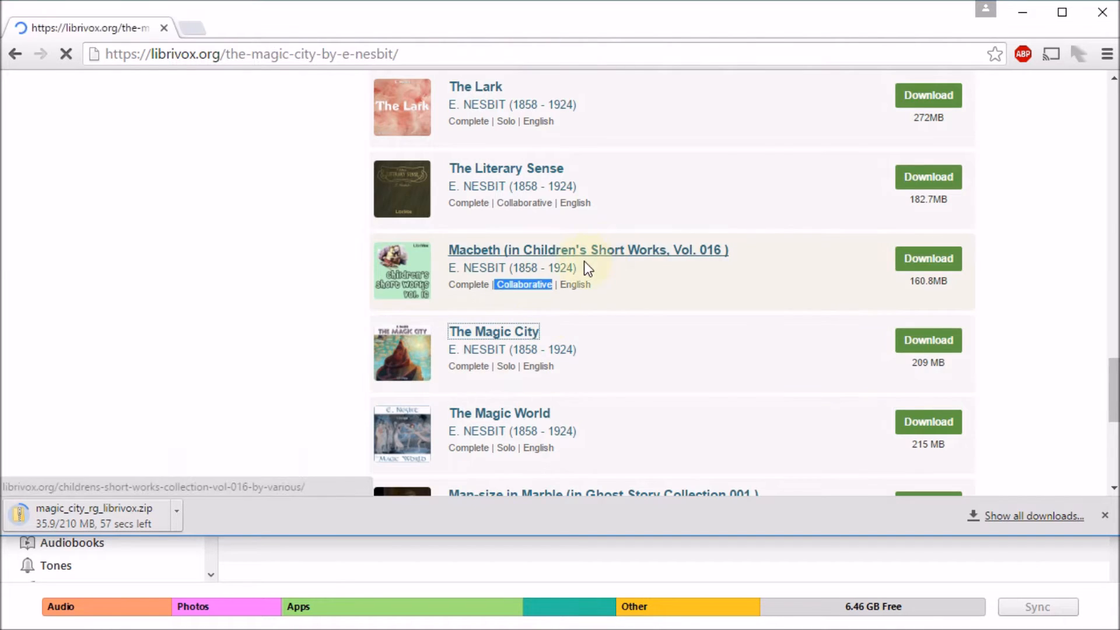
scroll(659, 310, down, 1)
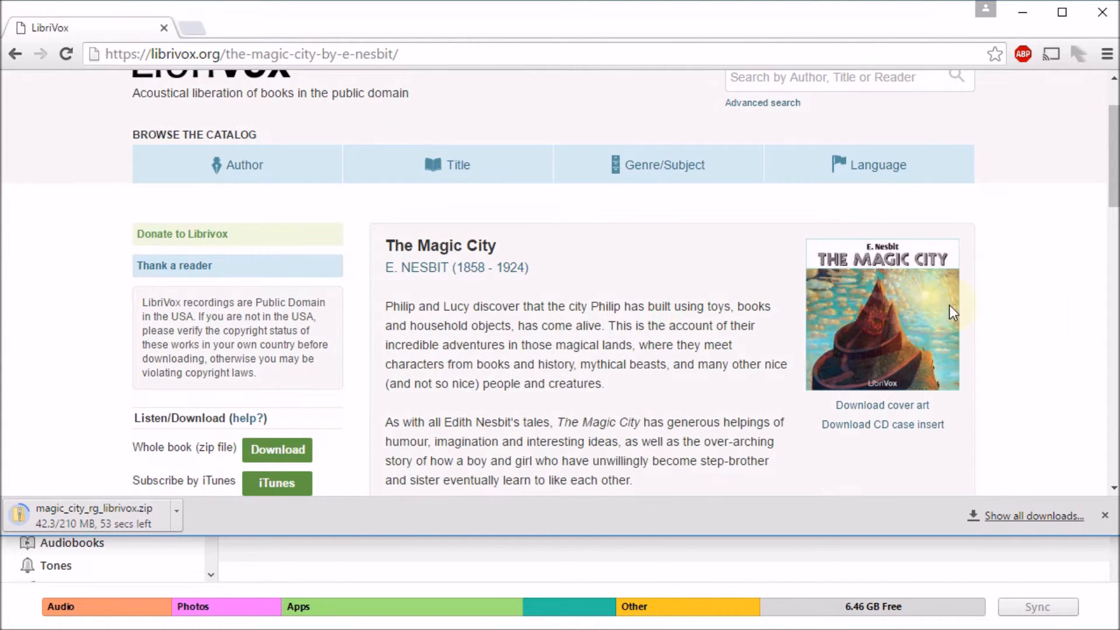
click(869, 407)
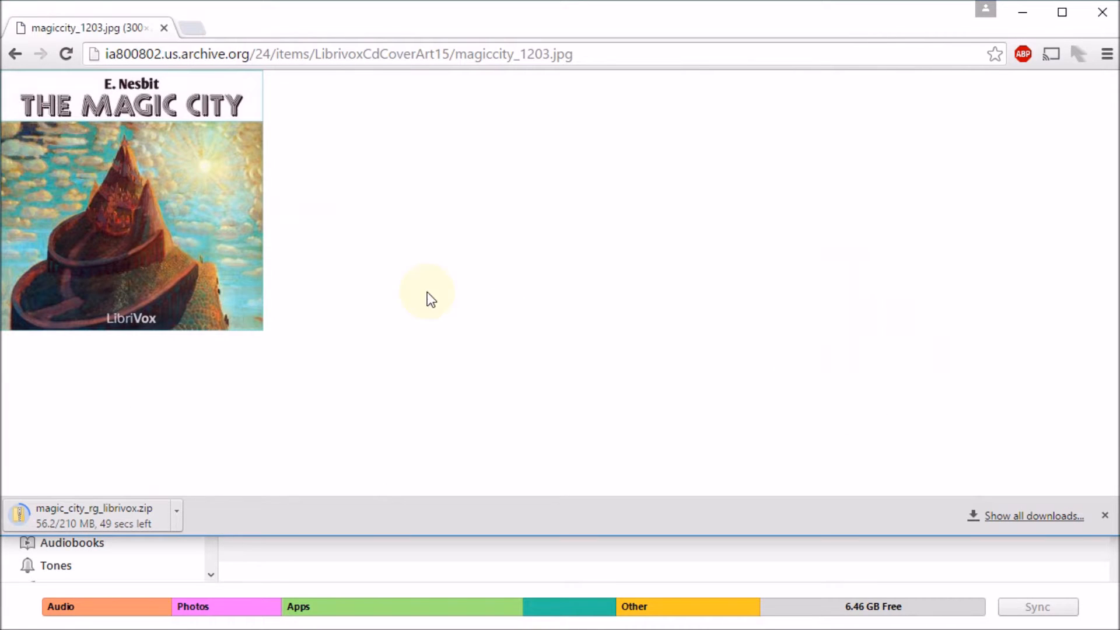
right_click(183, 163)
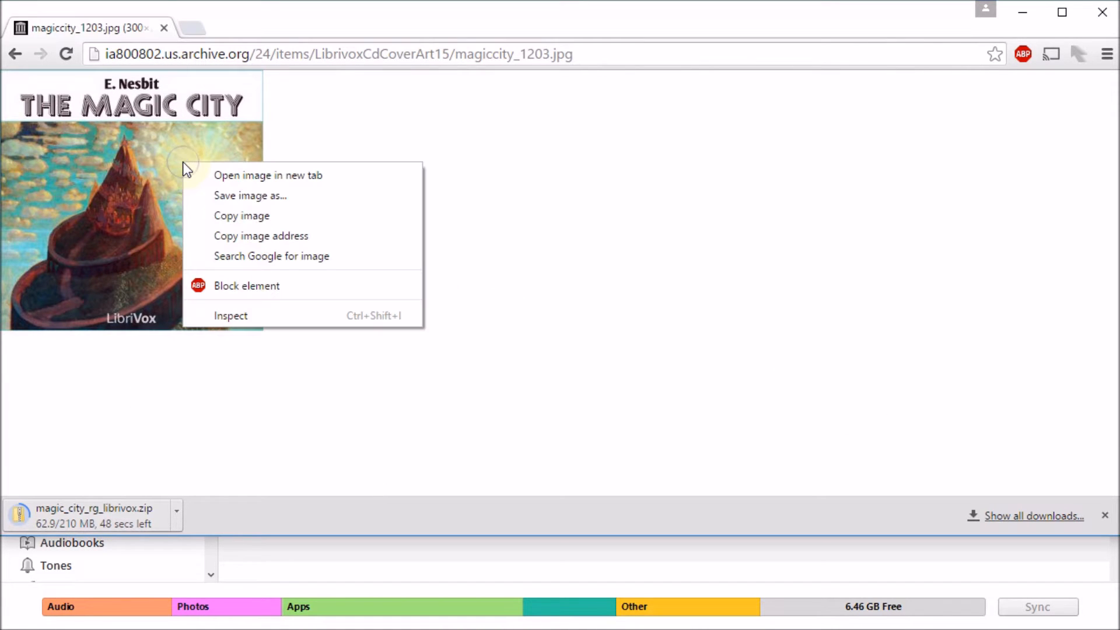
click(225, 196)
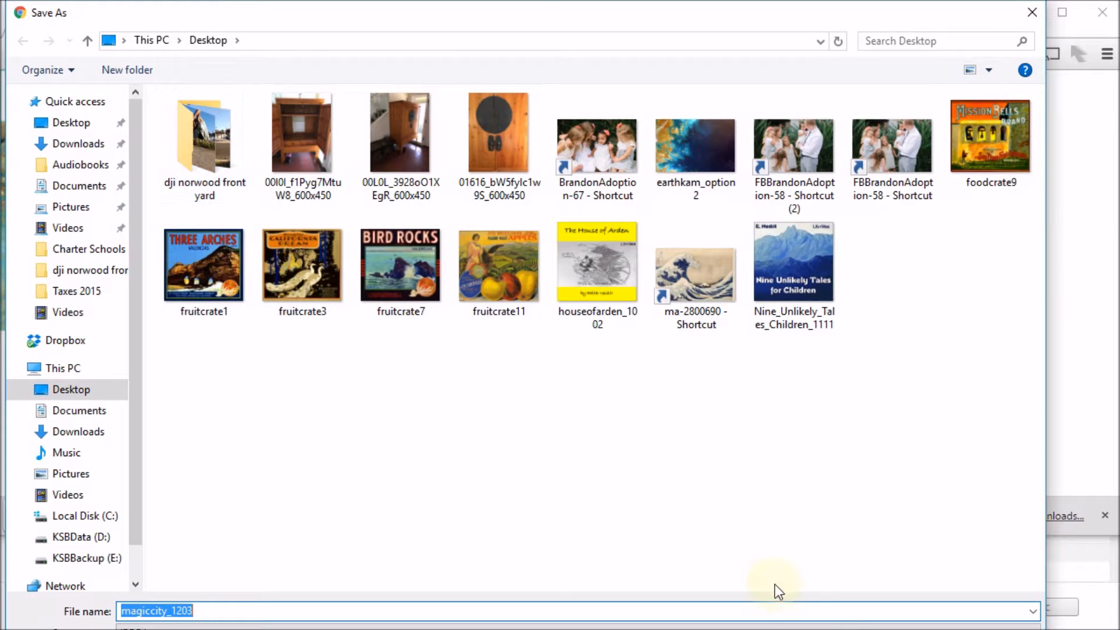
key(Return)
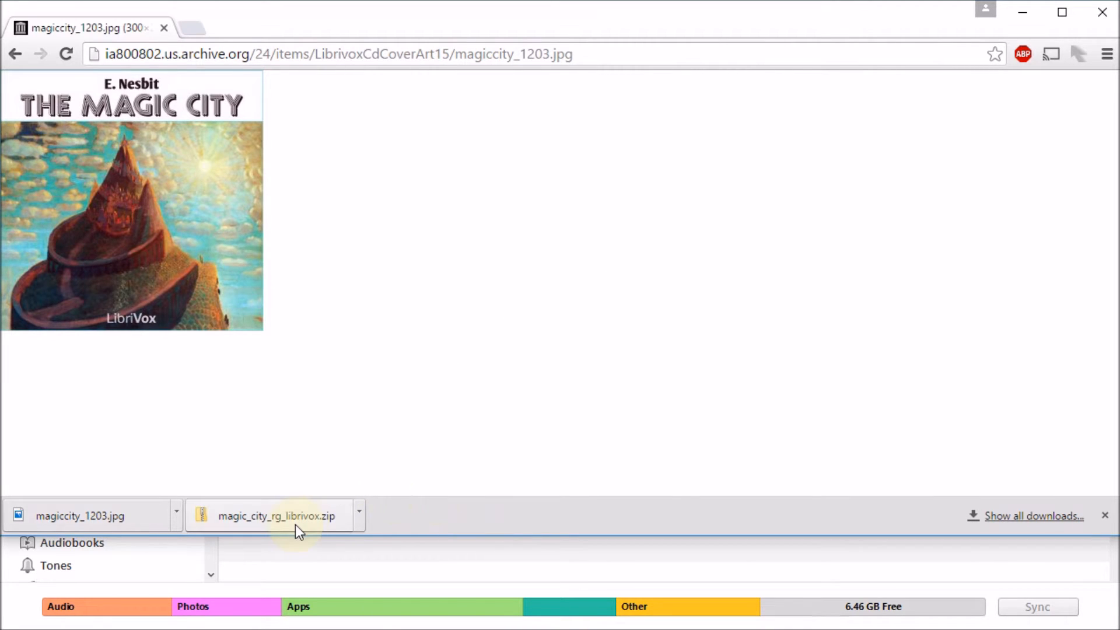
Step: Show the downloaded magic_city_rg_librivox.zip in its folder
click(360, 515)
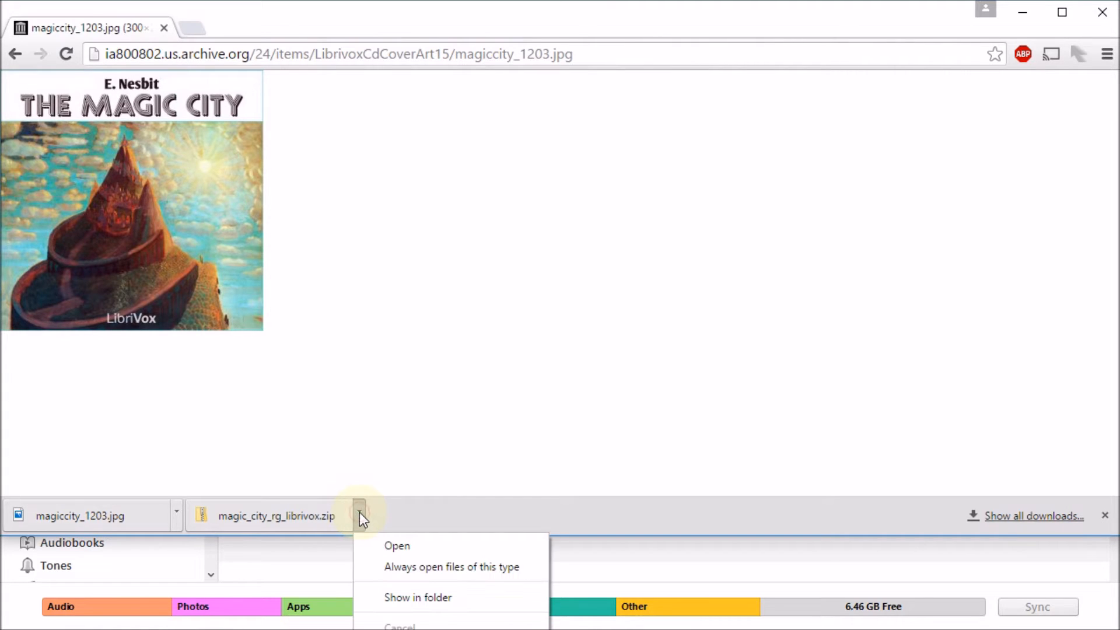
click(416, 597)
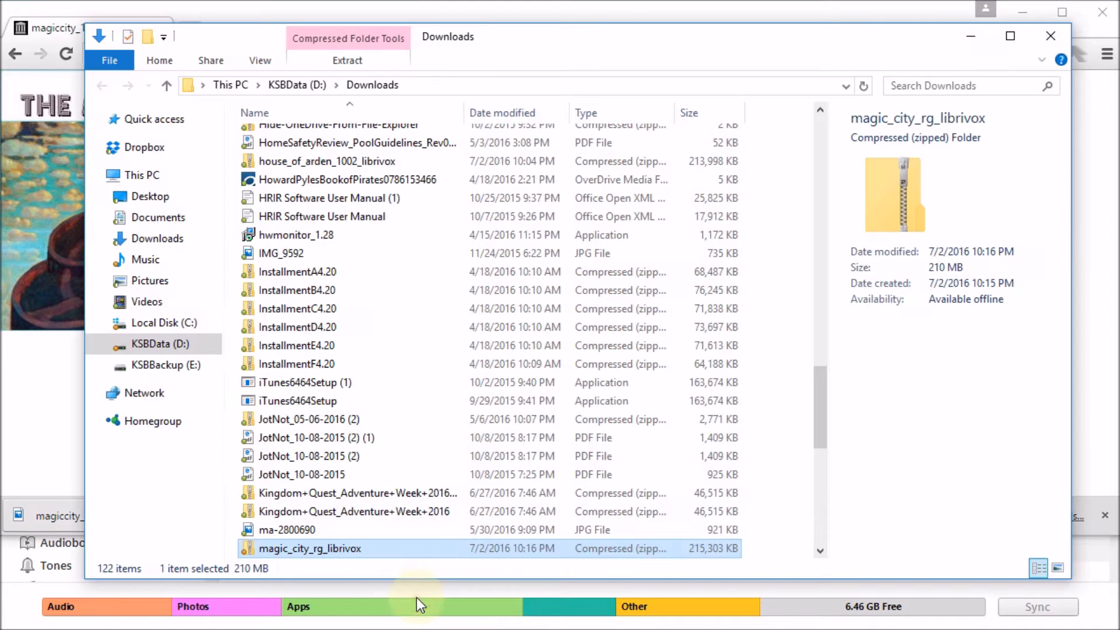
scroll(463, 502, down, 2)
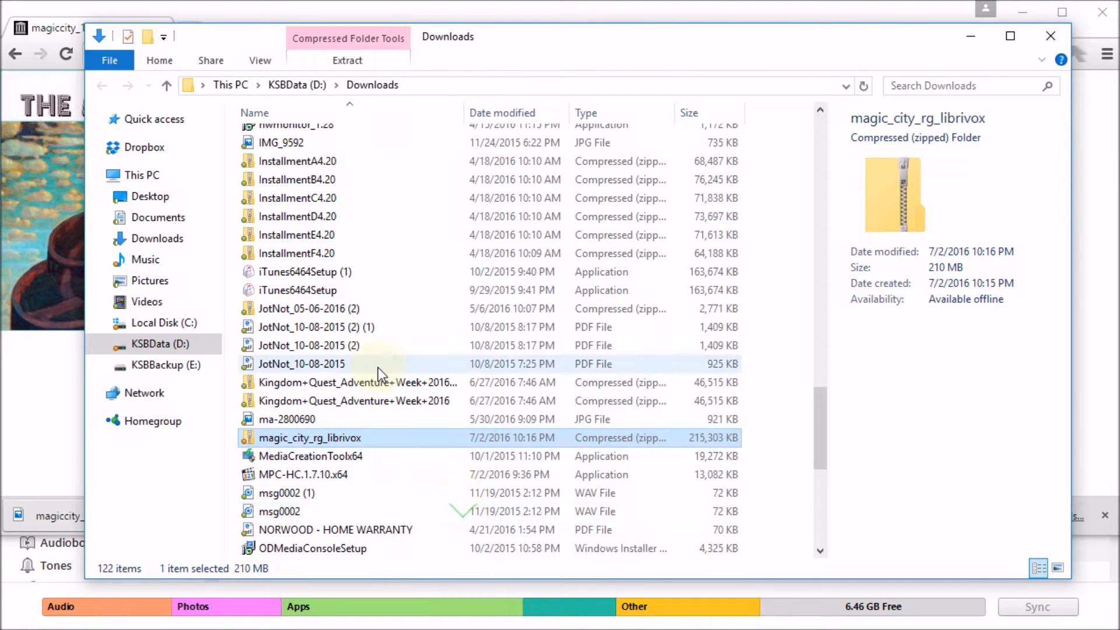
Step: Extract all files from the magic_city_rg_librivox archive to D:\Downloads\magic_city_rg_librivox
right_click(324, 441)
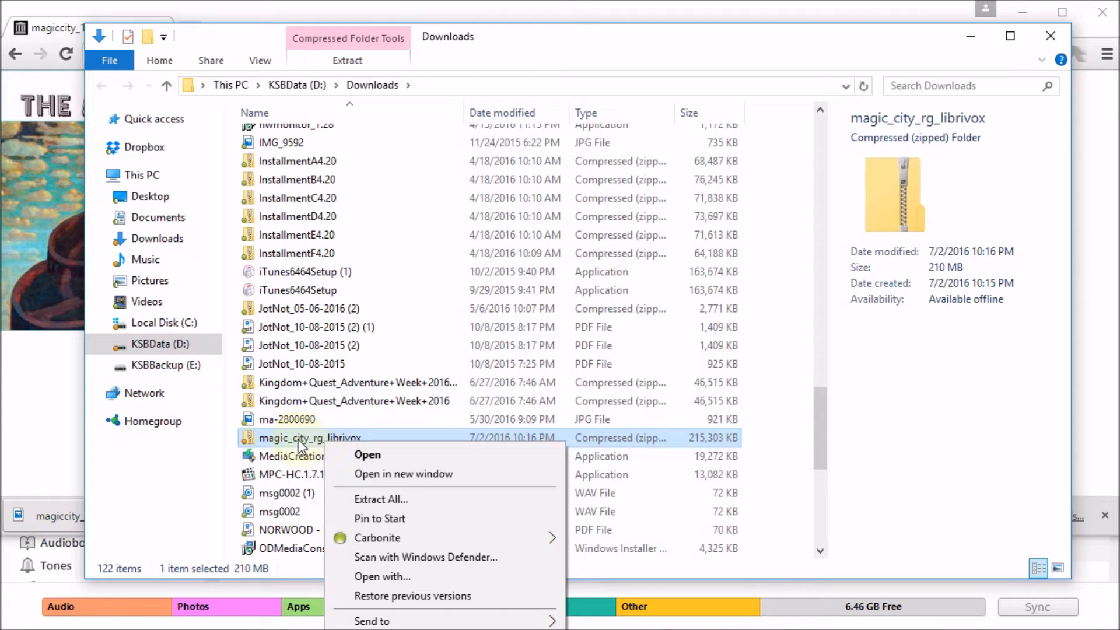
click(272, 442)
click(362, 458)
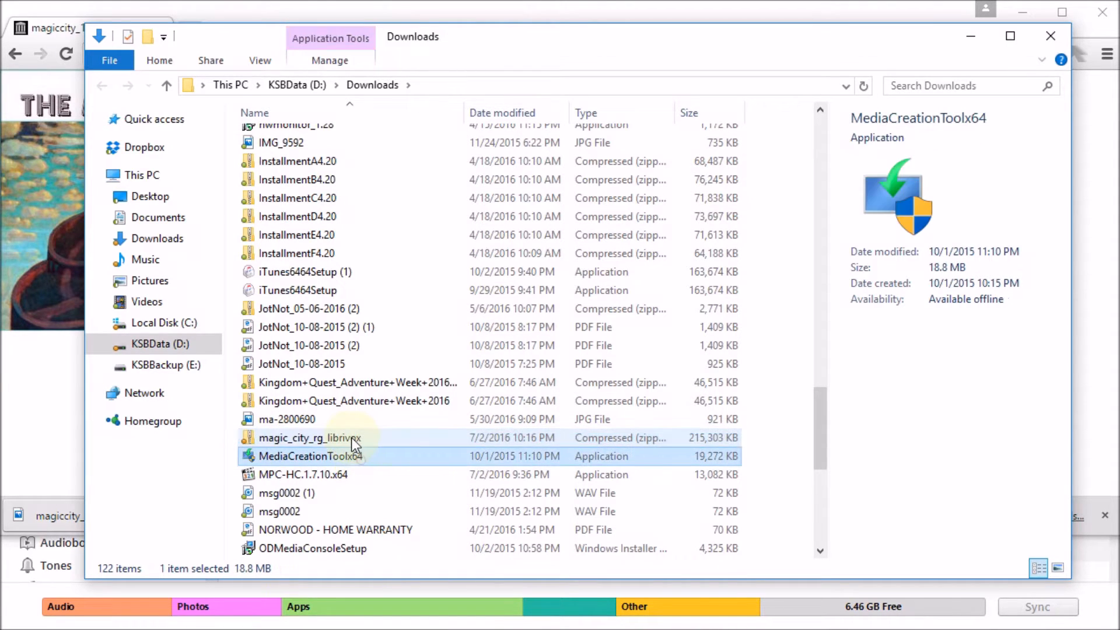
click(353, 439)
right_click(349, 440)
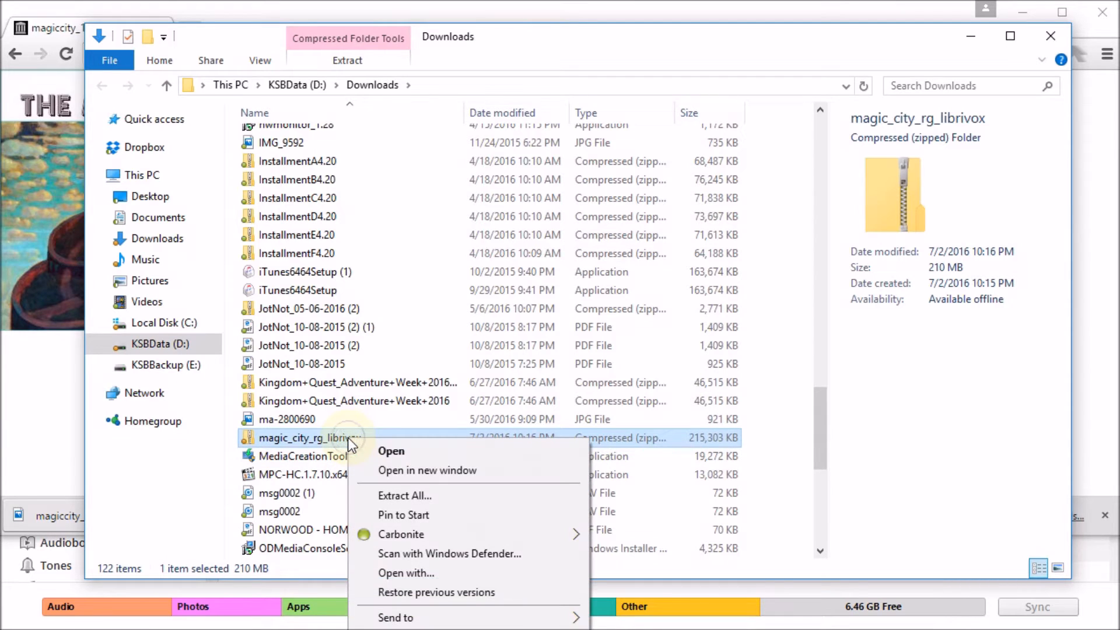
click(408, 496)
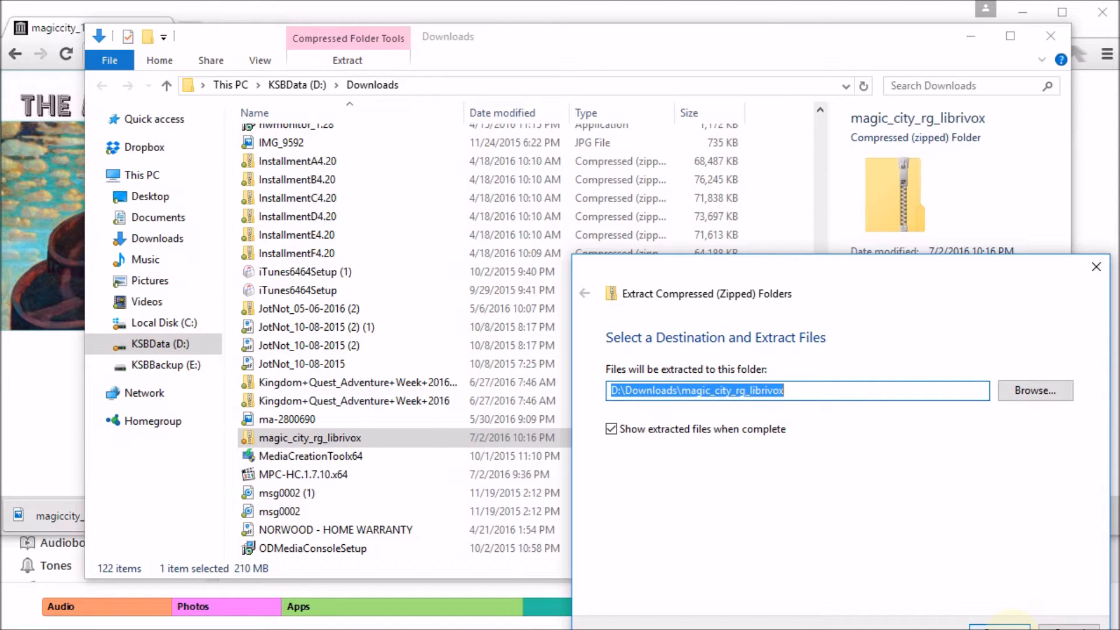
click(999, 627)
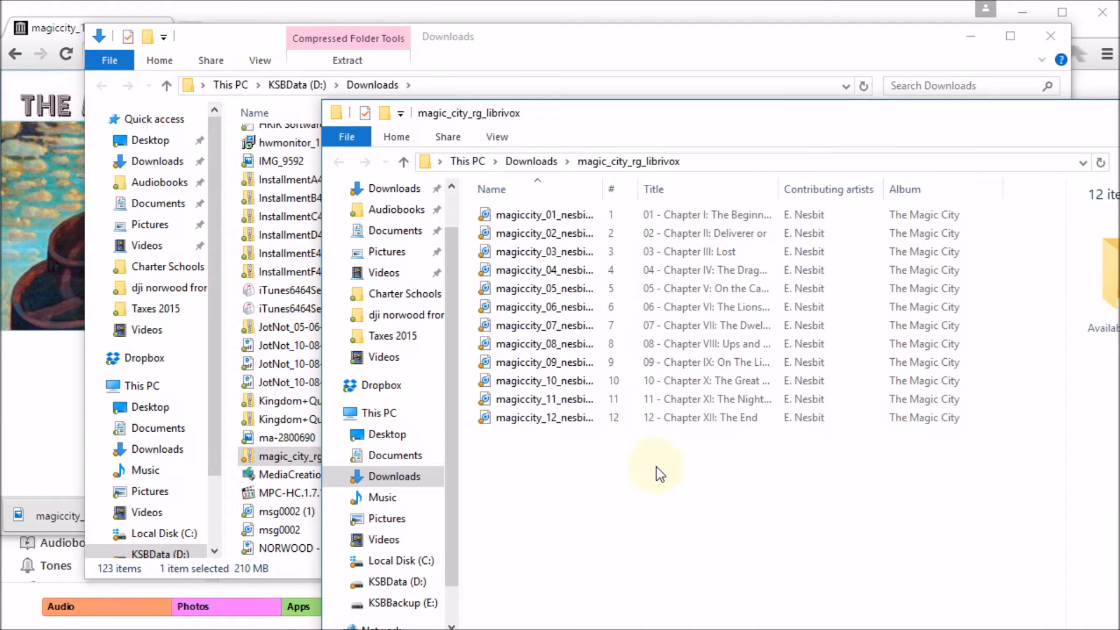
Step: Show the music library in iTunes and place the extracted magic_city_rg_librivox folder window over it
drag(587, 120, 1077, 81)
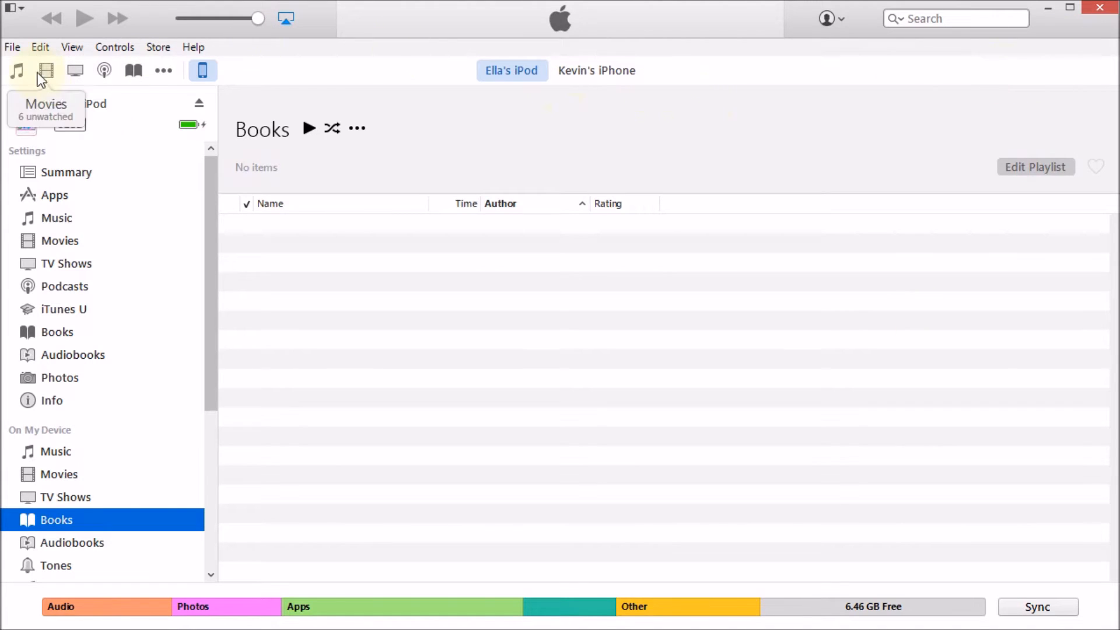
click(18, 72)
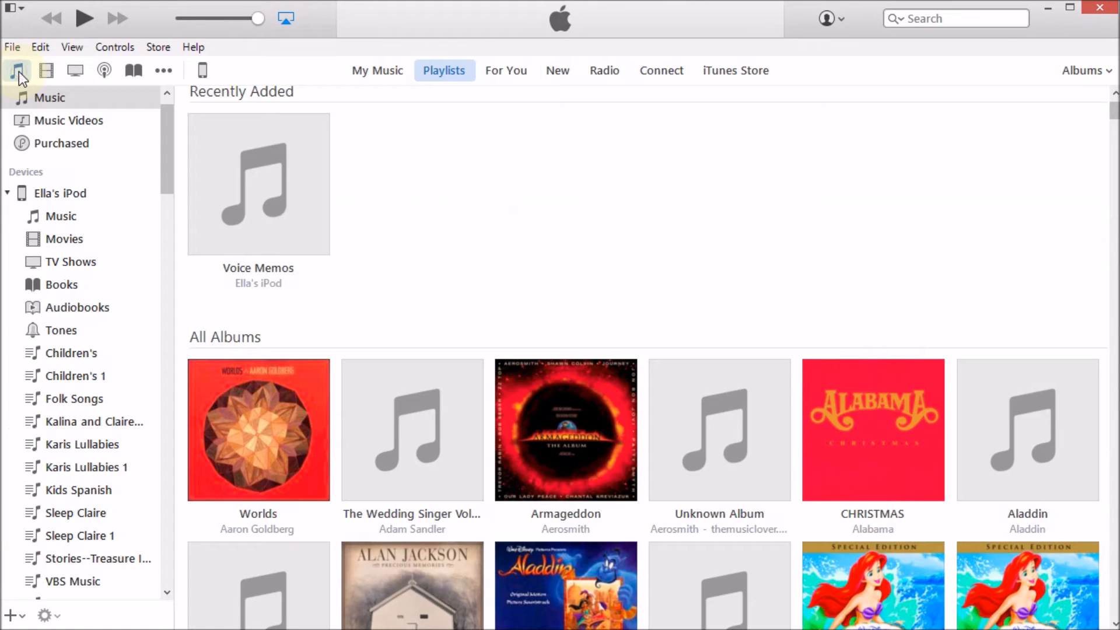
key(alt+Tab)
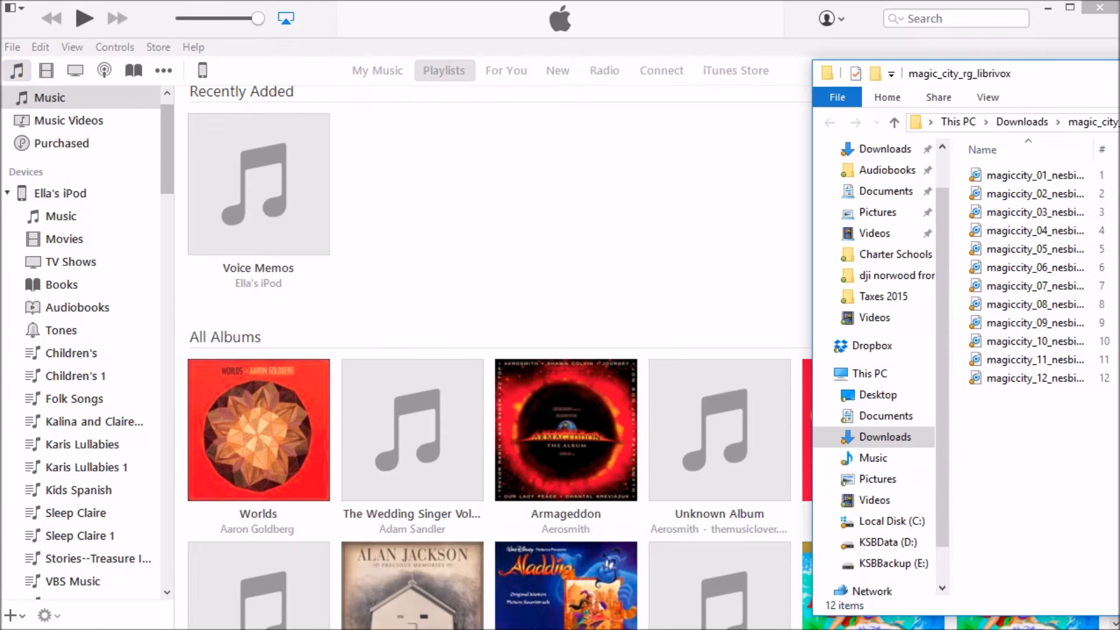
drag(1086, 66, 651, 116)
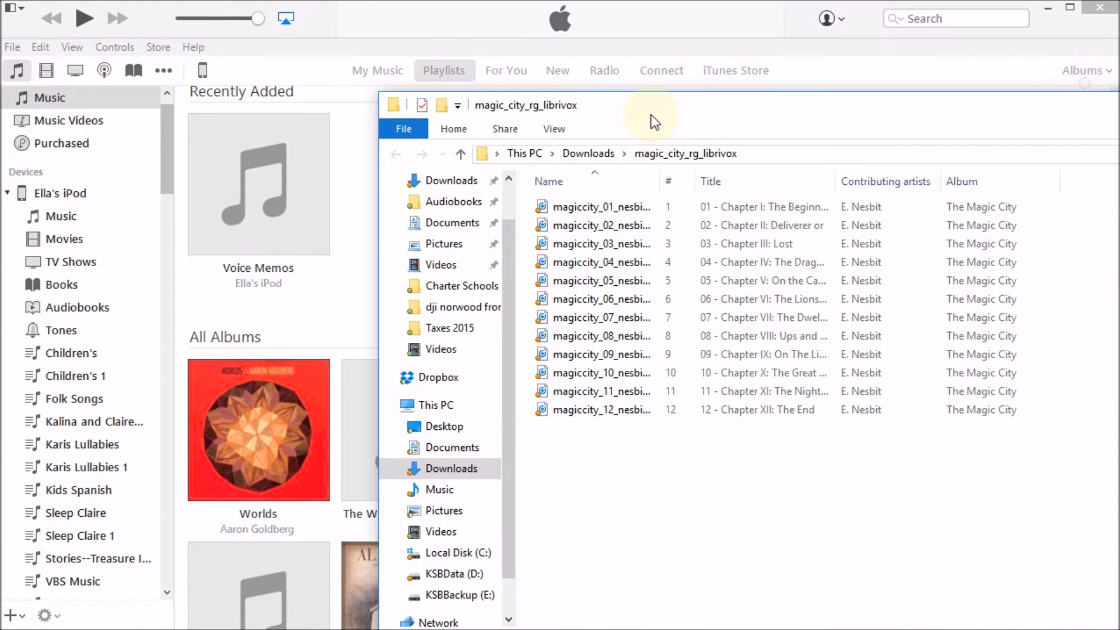
Step: Add all twelve Magic City chapter files to the iTunes music library and open the new album
drag(675, 464, 526, 179)
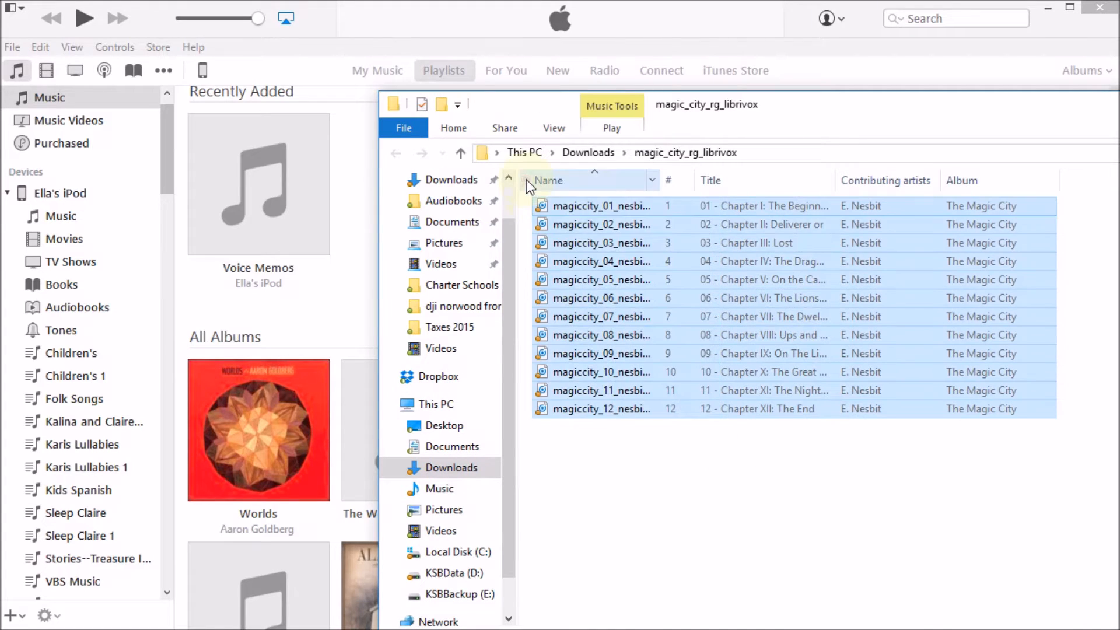
drag(632, 210, 316, 262)
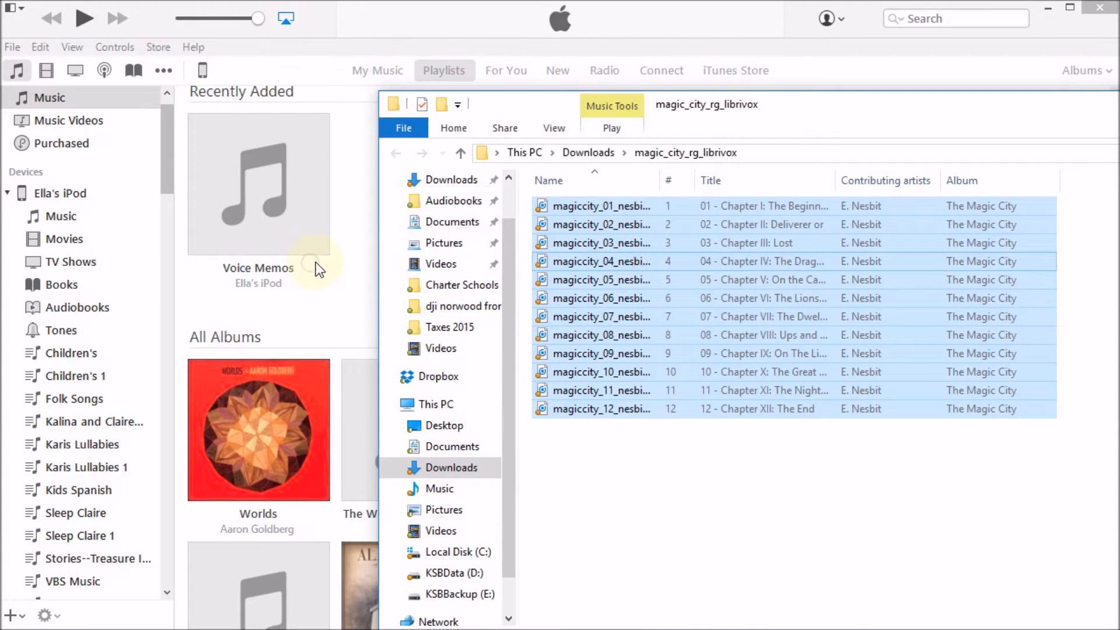
drag(867, 125, 1119, 152)
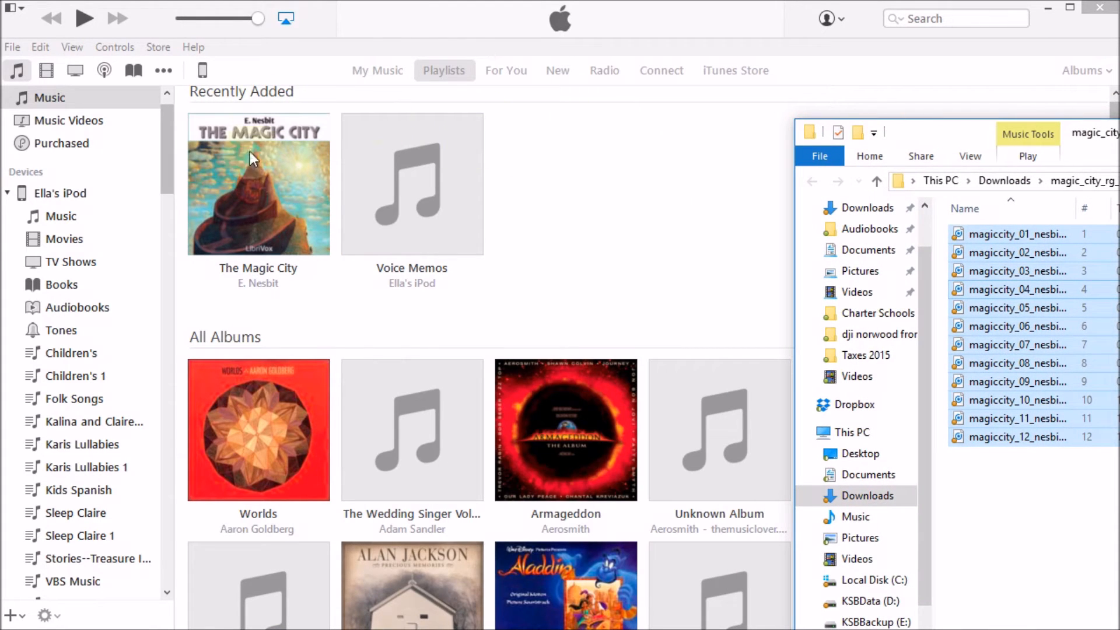
click(241, 189)
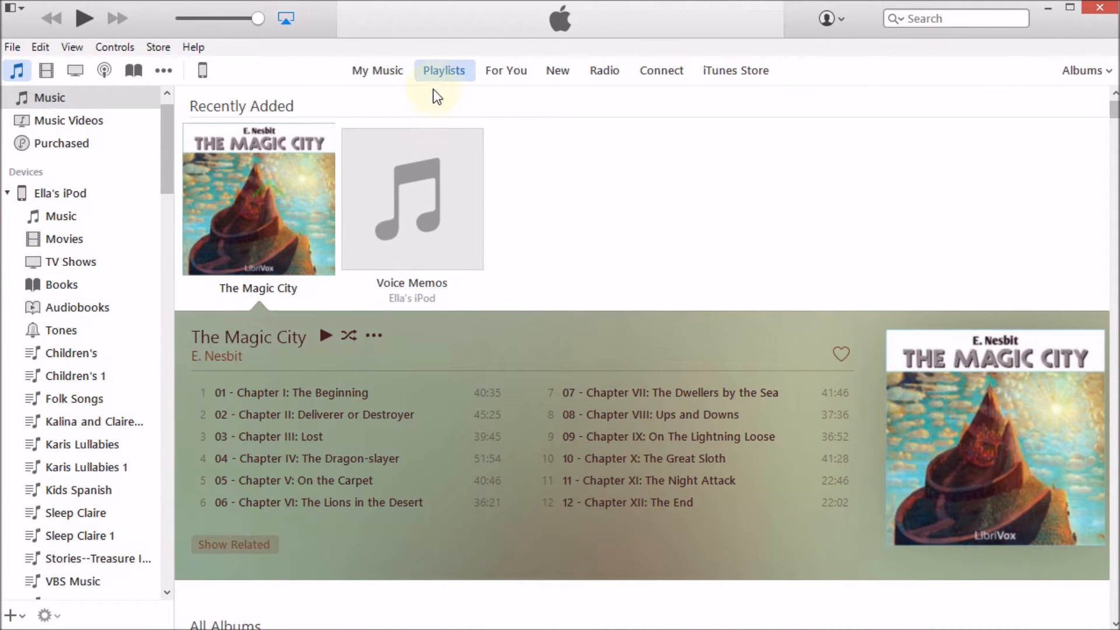
Step: Compare the My Music and Playlists views of the music library and expand The Magic City album's chapter list
scroll(92, 137, down, 2)
scroll(93, 140, up, 3)
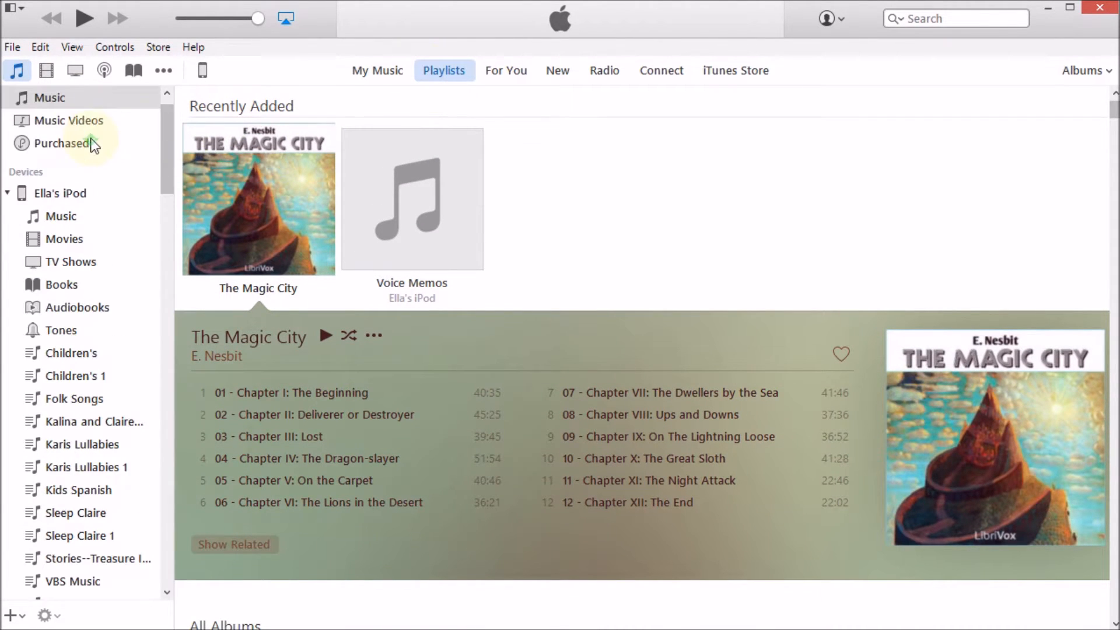
click(386, 69)
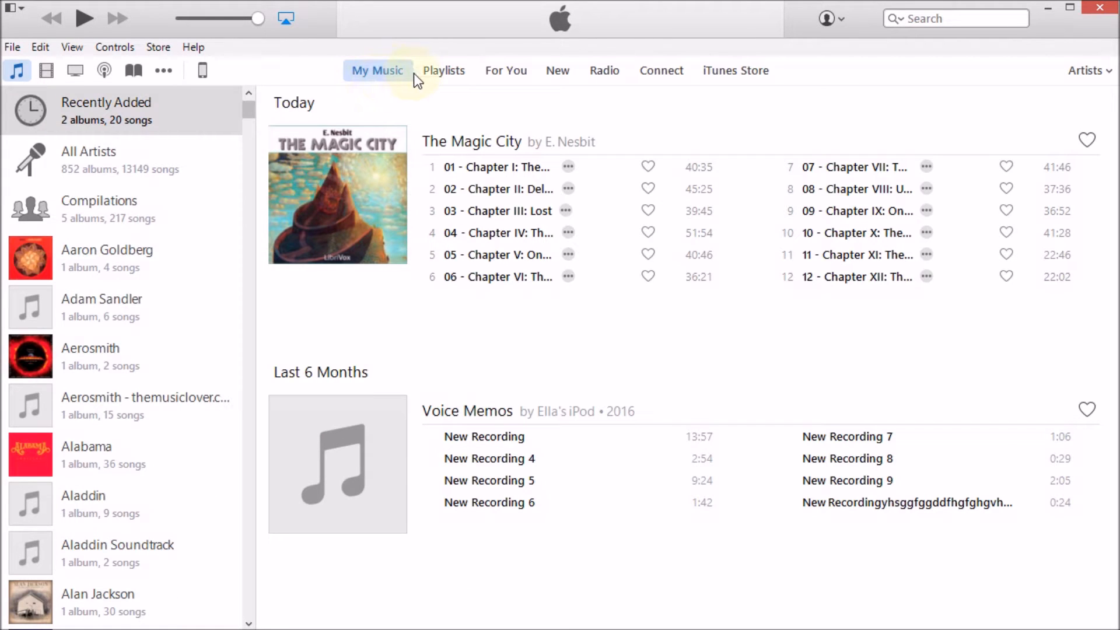
click(446, 71)
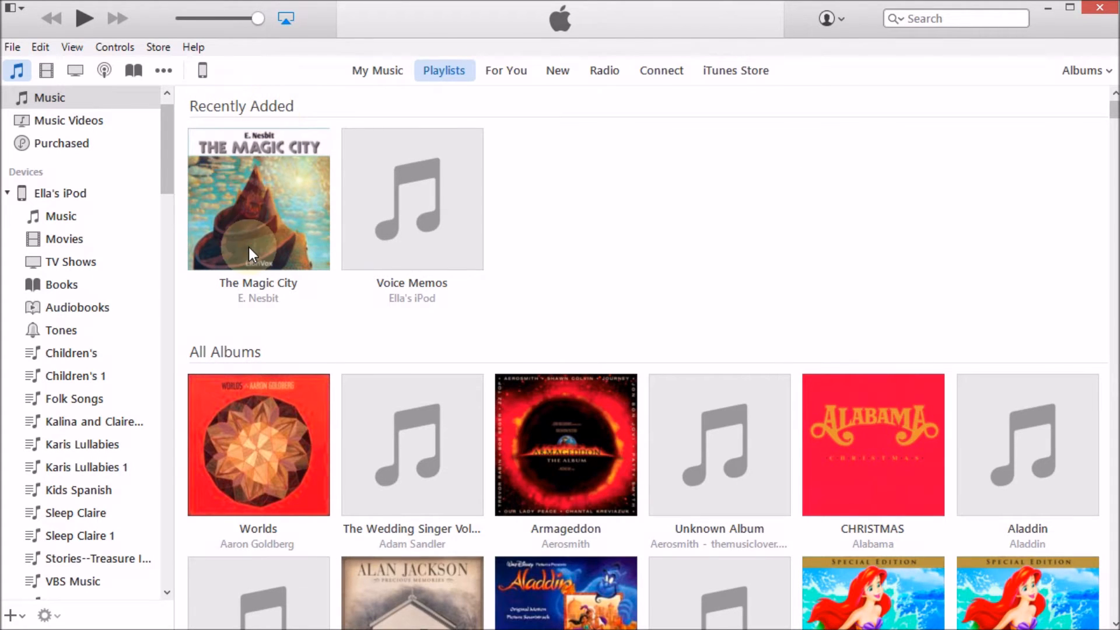
click(241, 228)
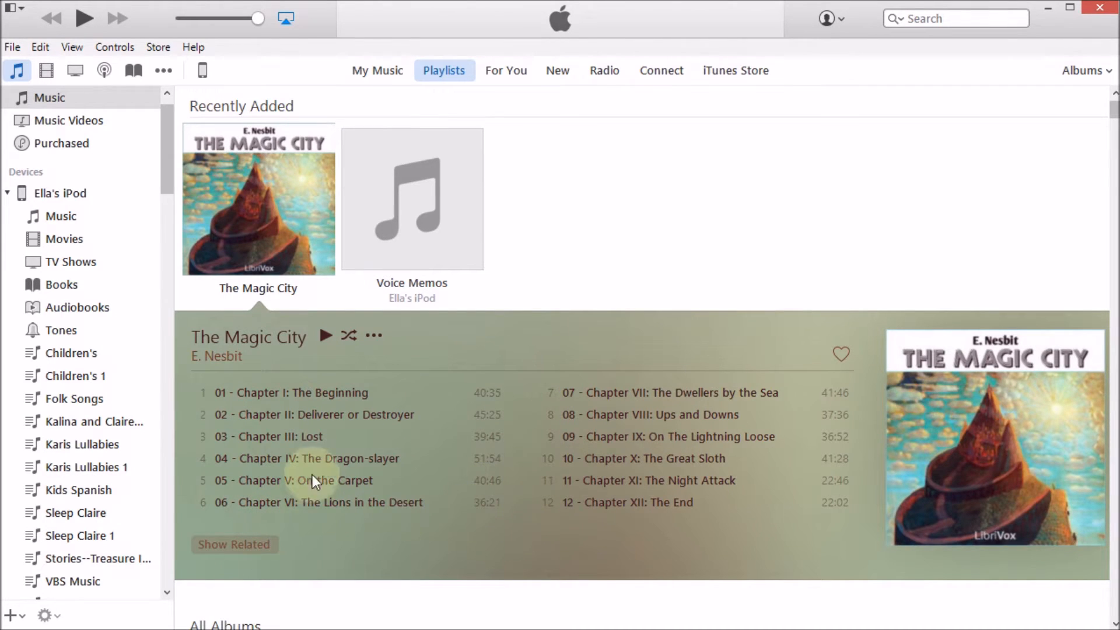
Step: Add the magiccity_1203 image from the Desktop as album artwork in The Magic City's info
right_click(237, 212)
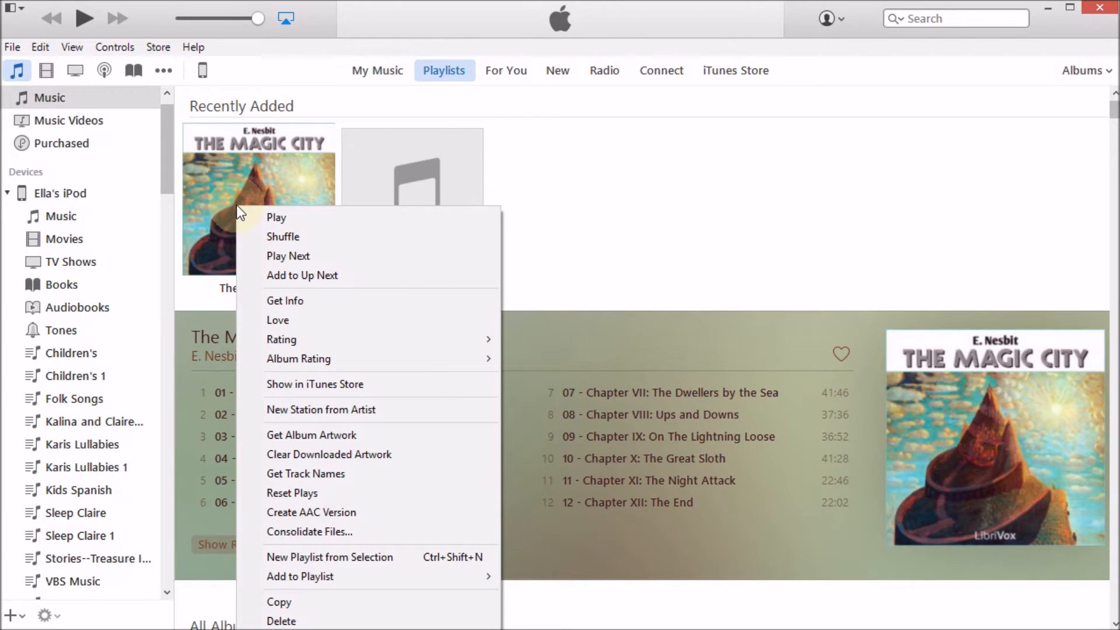
click(296, 302)
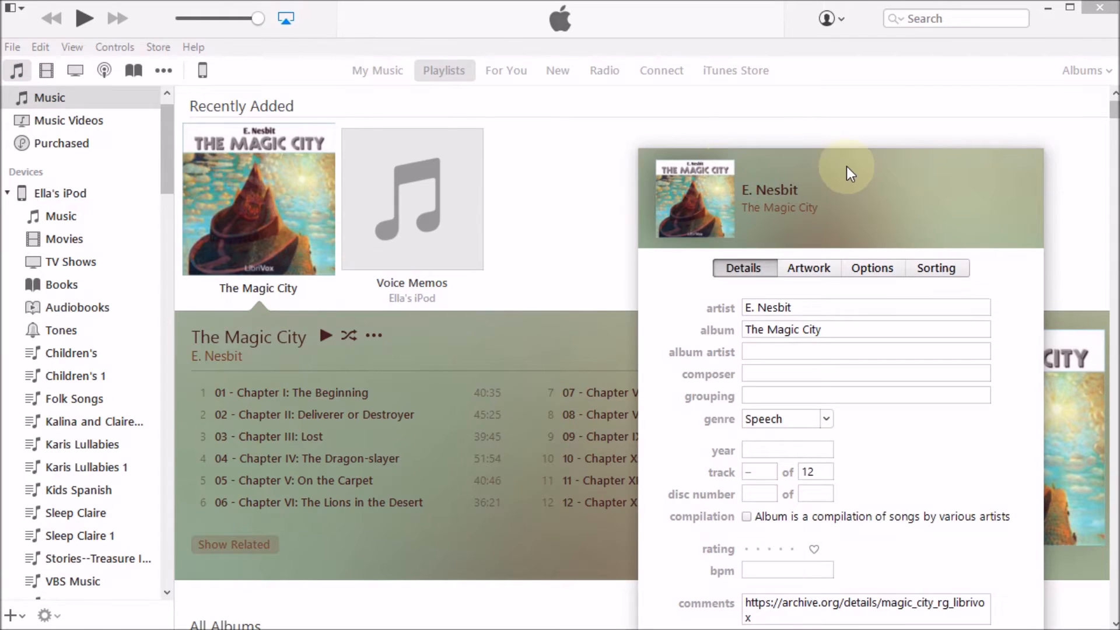
drag(737, 128, 439, 50)
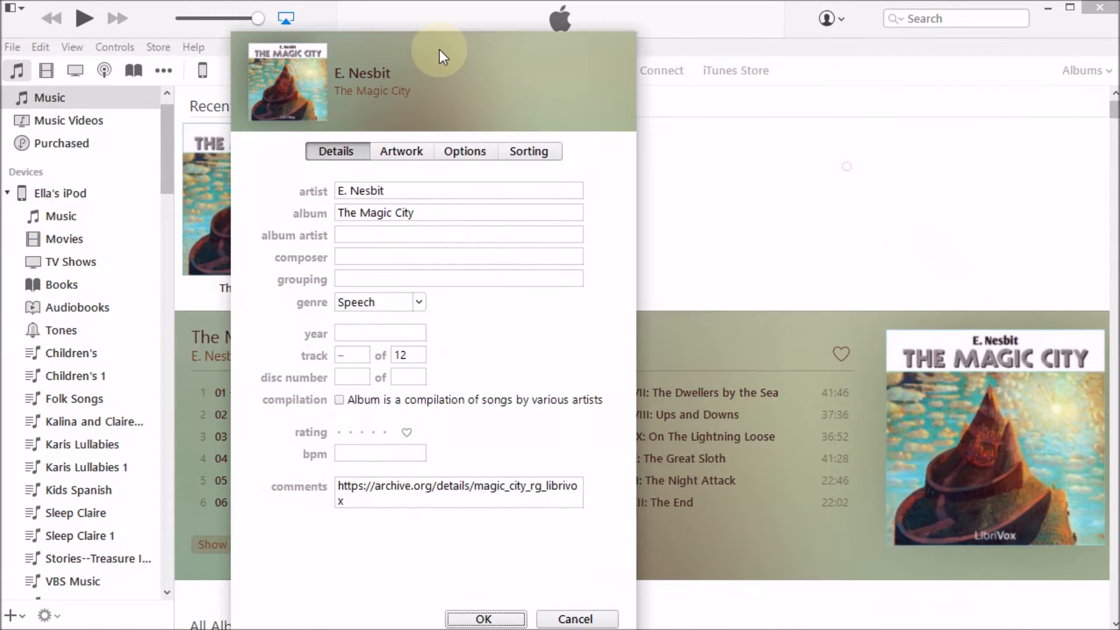
click(404, 151)
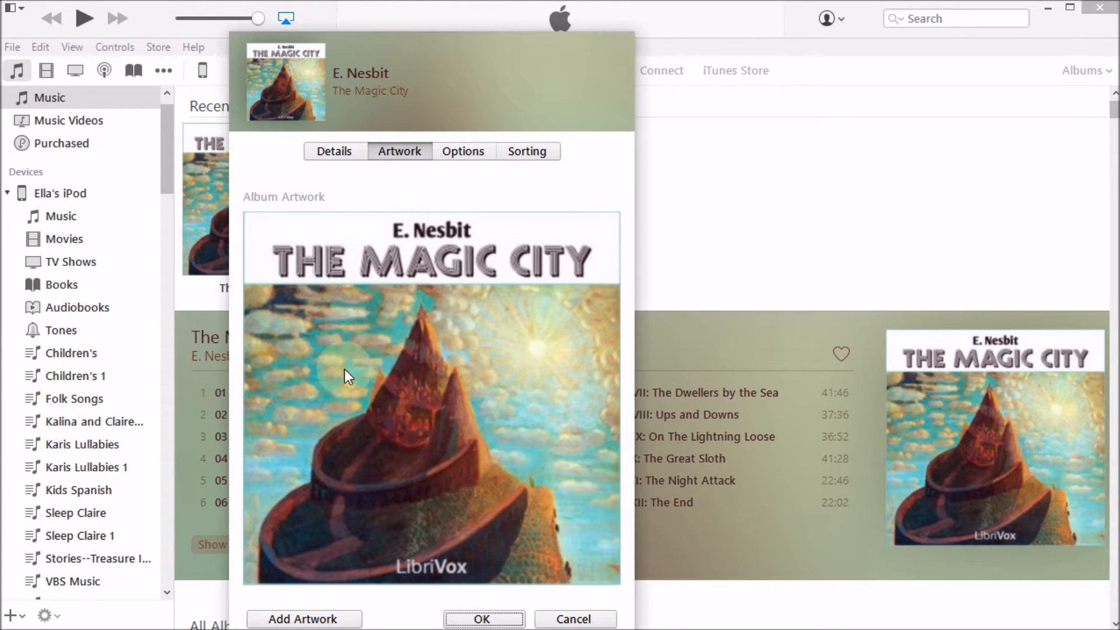
drag(402, 52, 400, 30)
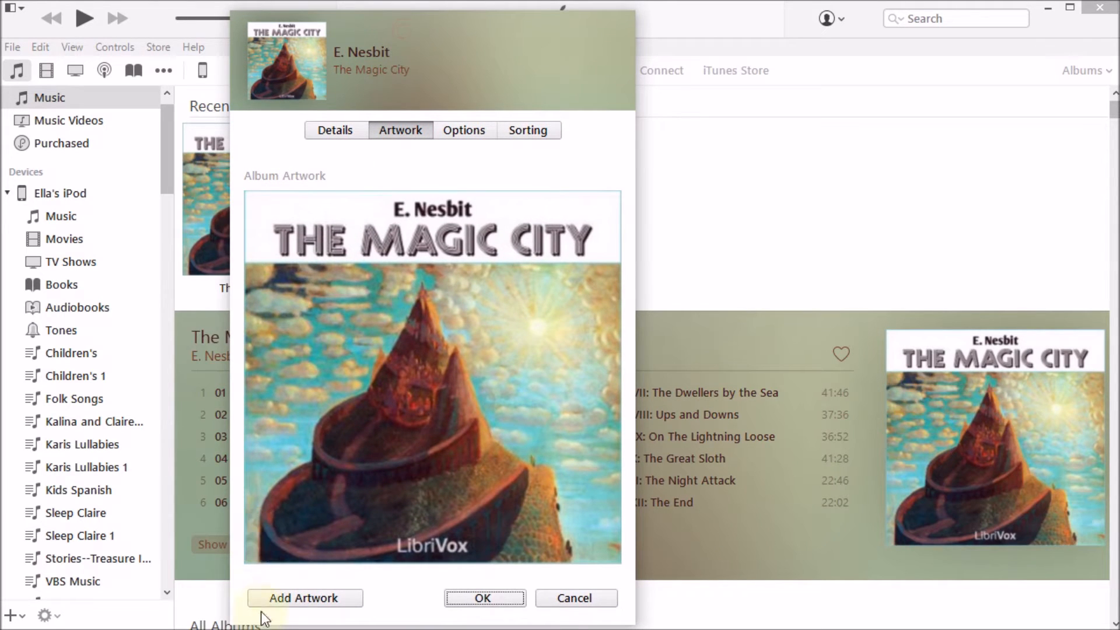
click(286, 598)
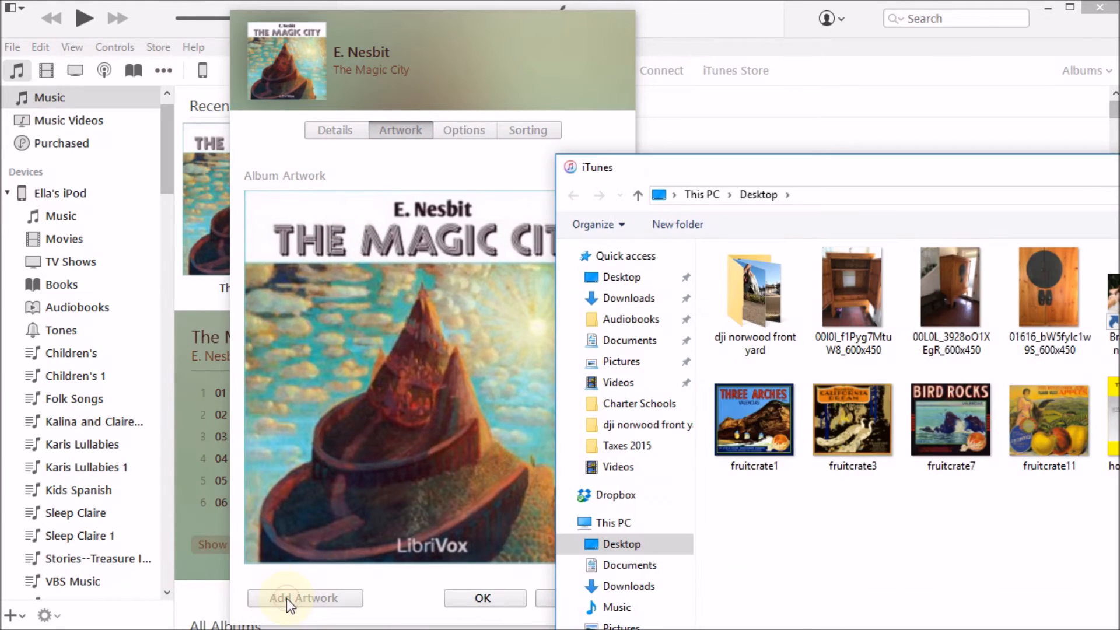
drag(836, 191, 449, 125)
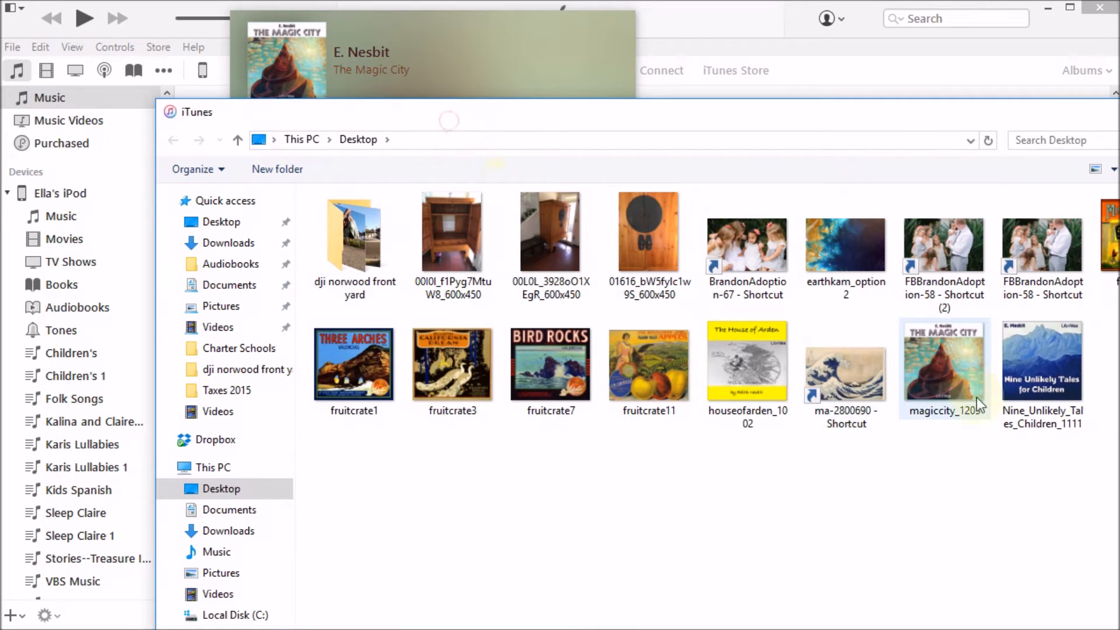
click(958, 369)
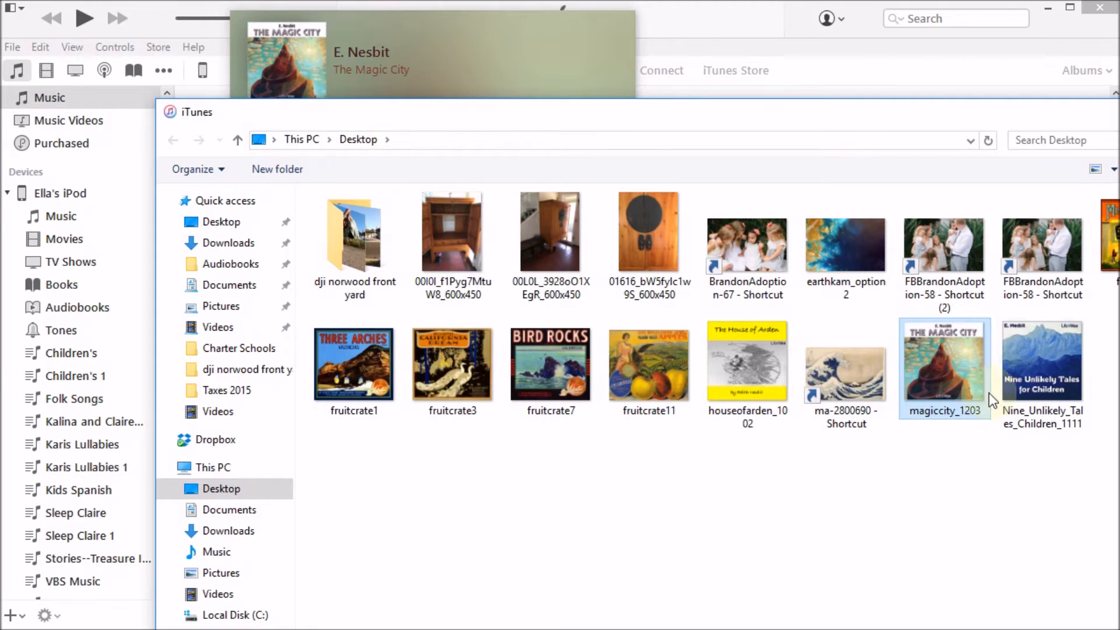
double_click(955, 361)
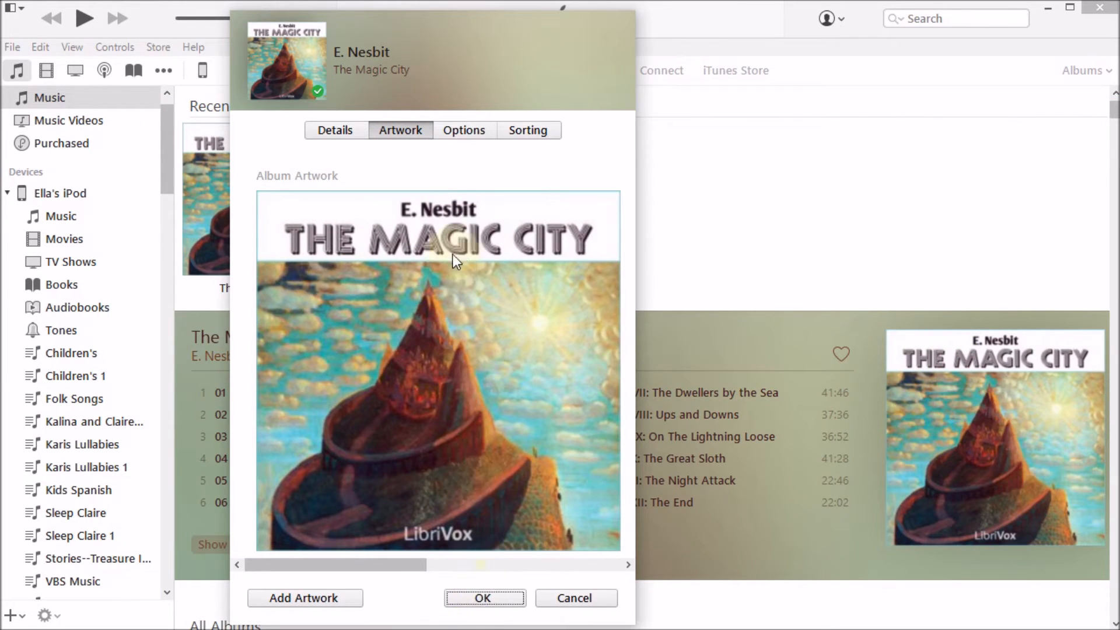
Step: Set the album's media kind to Audiobook, enable Remember playback position and Skip when shuffling, and apply the changes
click(472, 129)
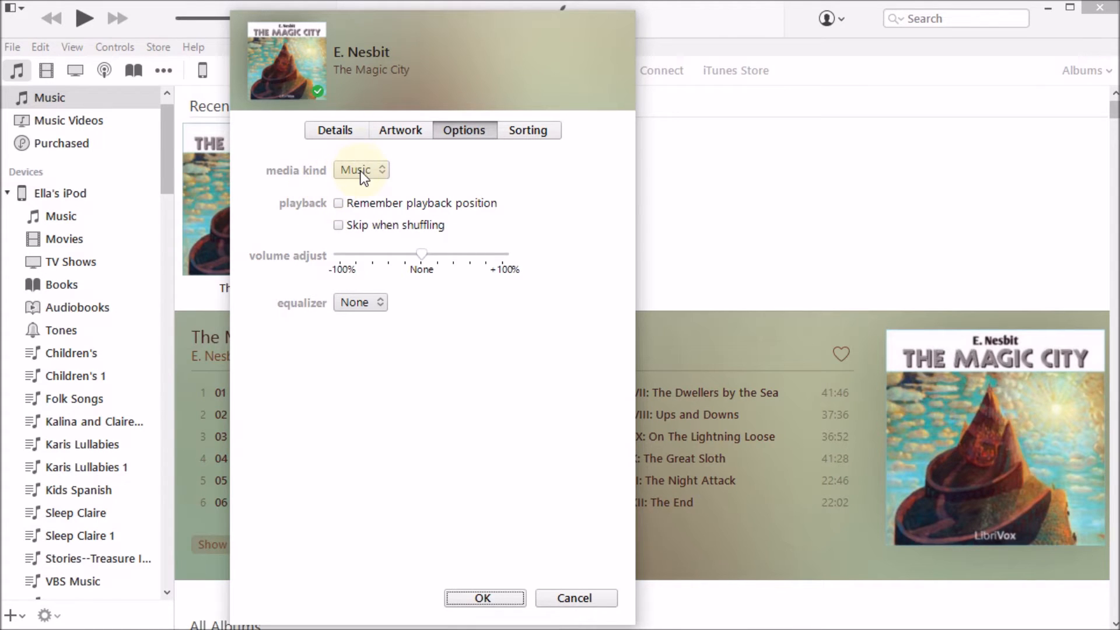
click(357, 170)
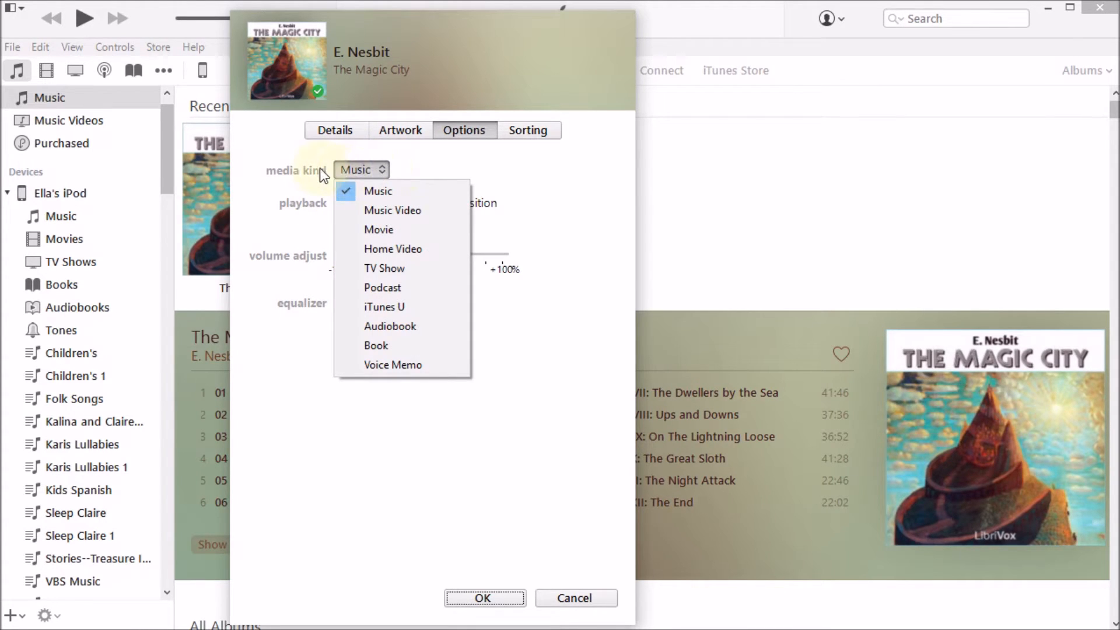
click(407, 328)
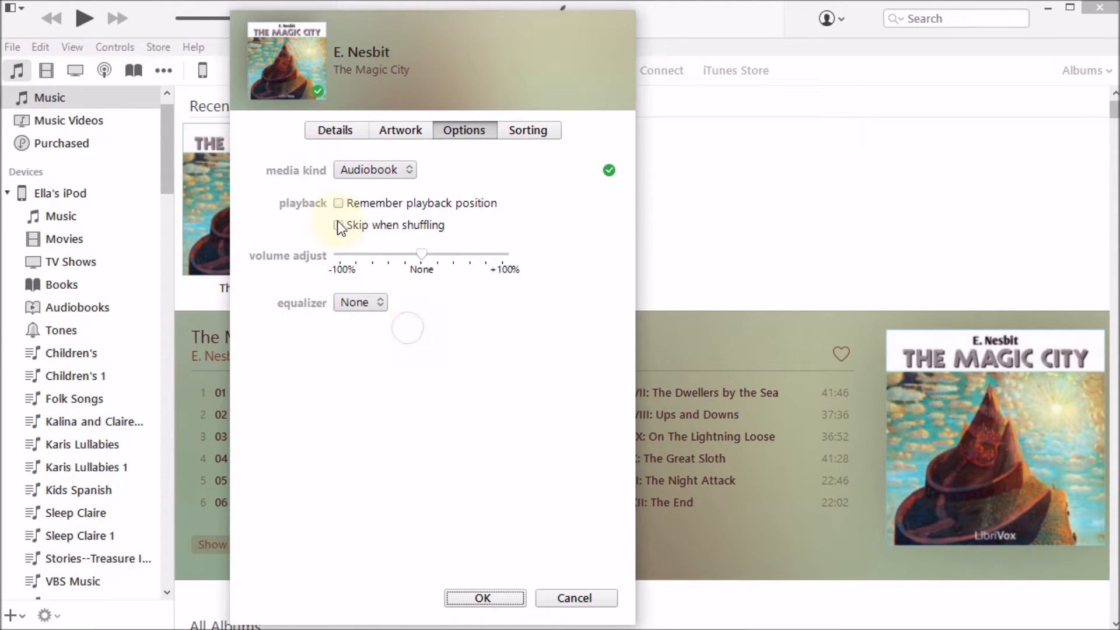
click(338, 204)
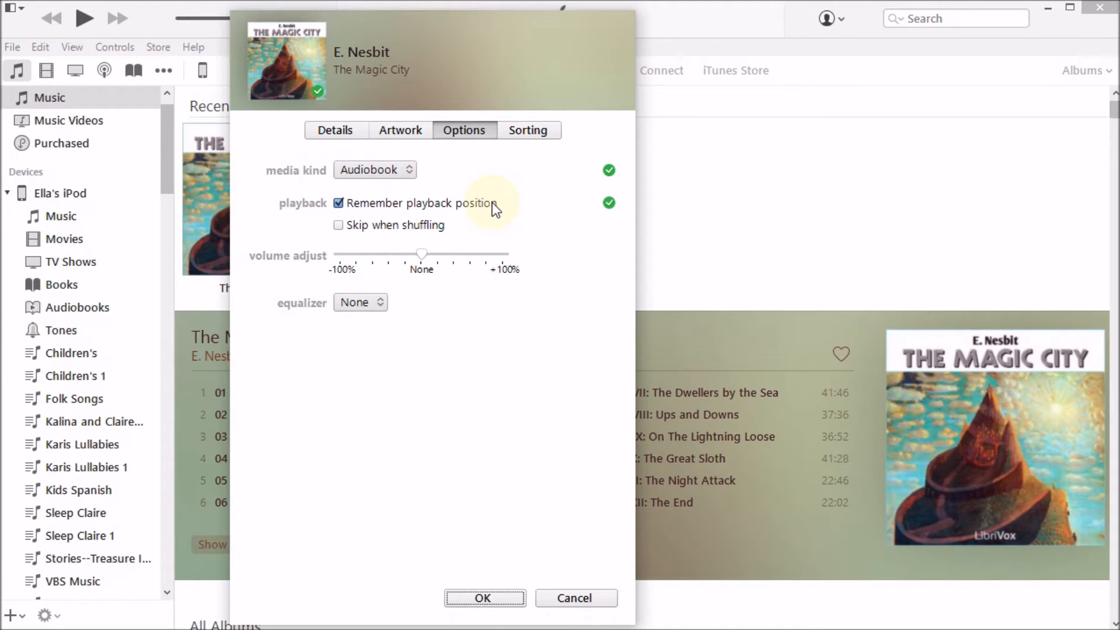
click(339, 226)
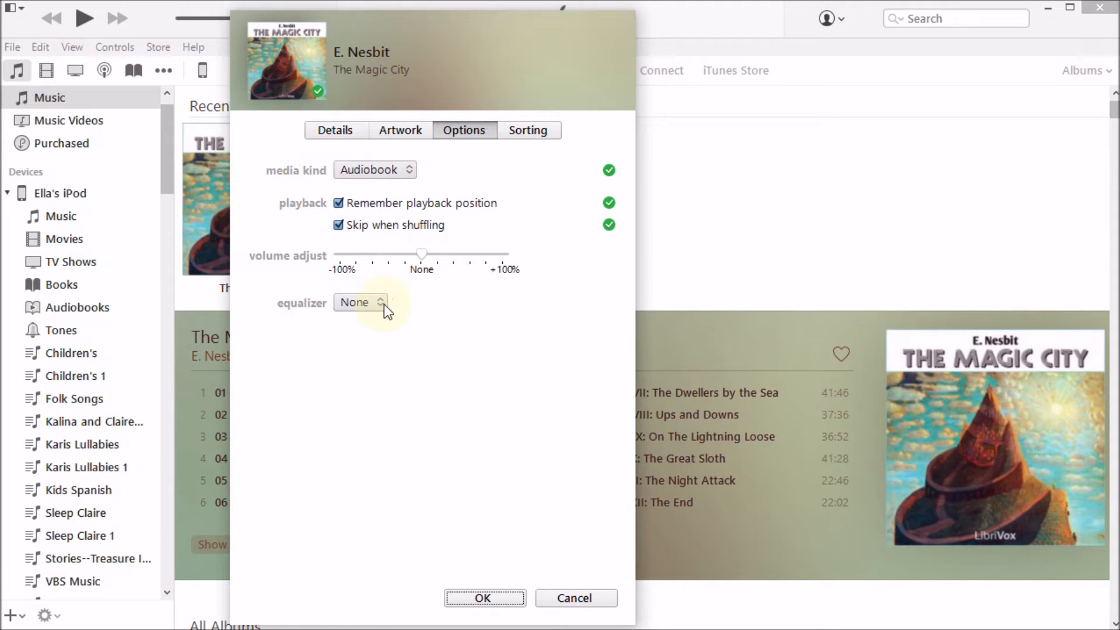
click(487, 595)
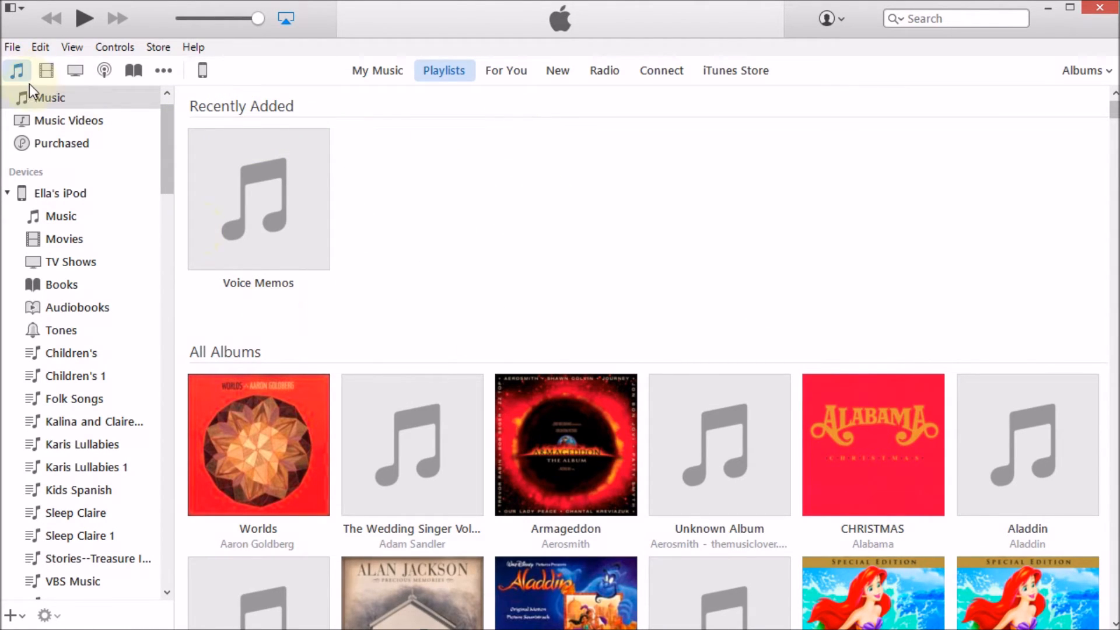
Step: Find The Magic City in the My Audiobooks library and expand its chapter list
click(130, 77)
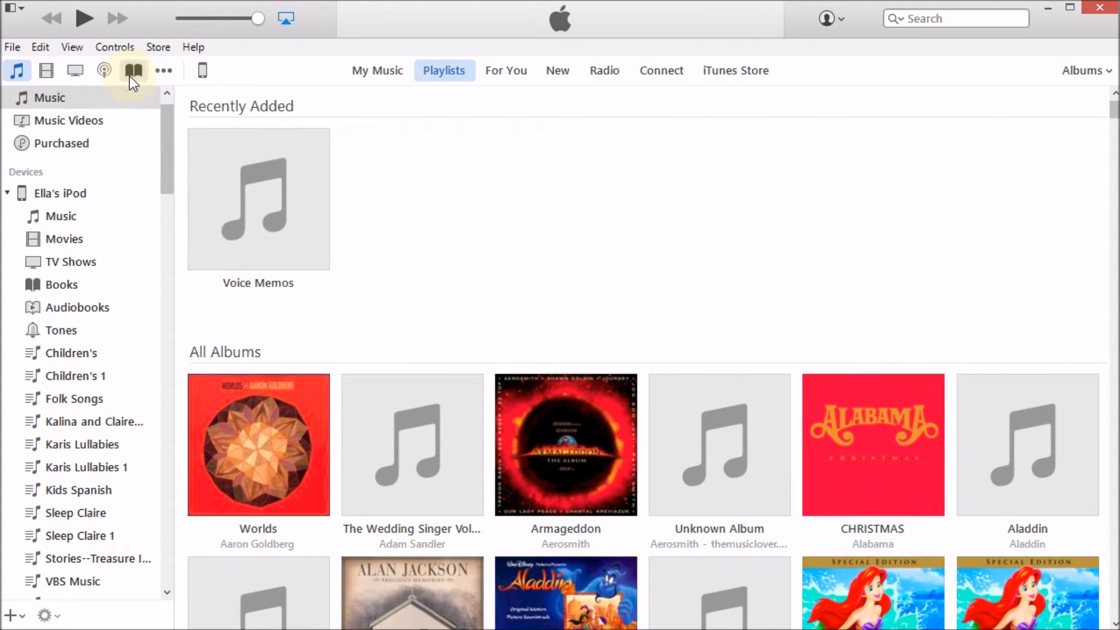
scroll(722, 260, down, 1)
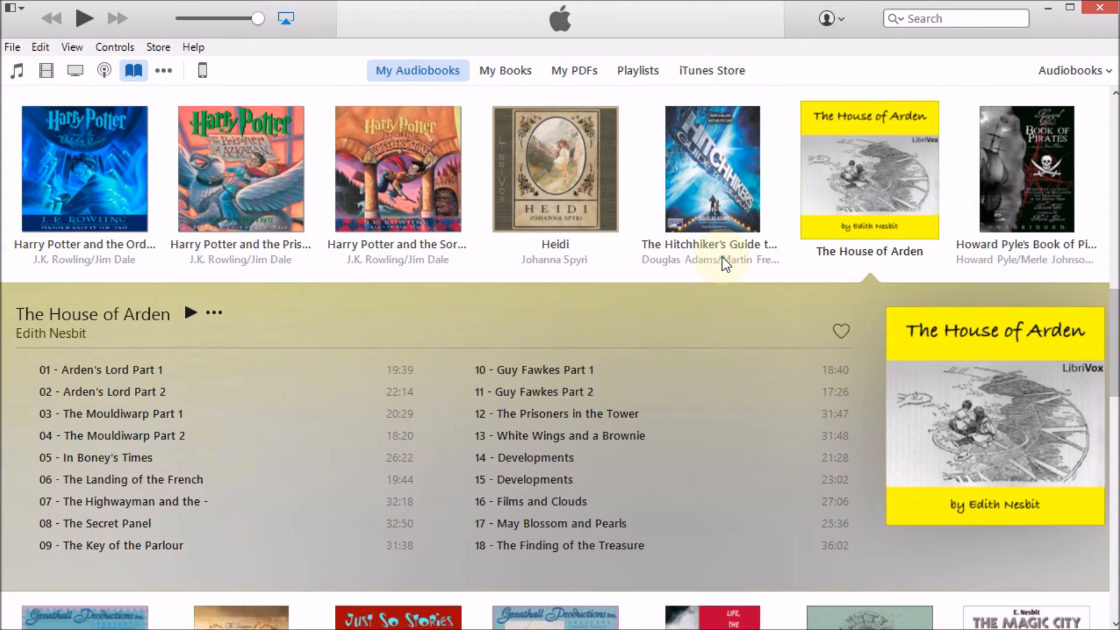
scroll(722, 257, down, 3)
scroll(722, 256, down, 8)
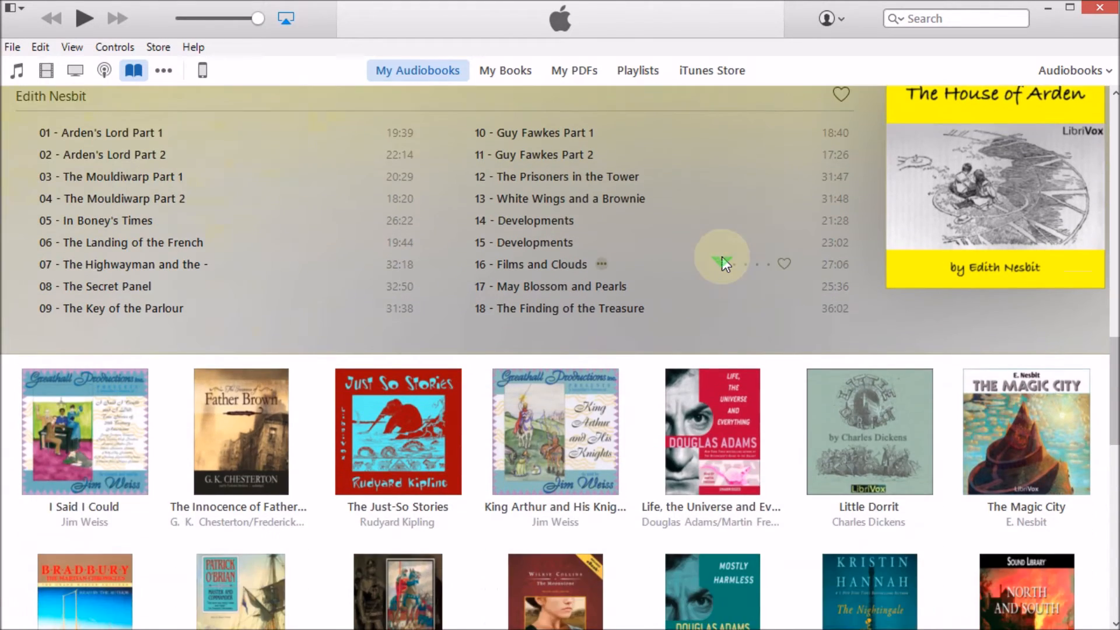
scroll(697, 251, down, 3)
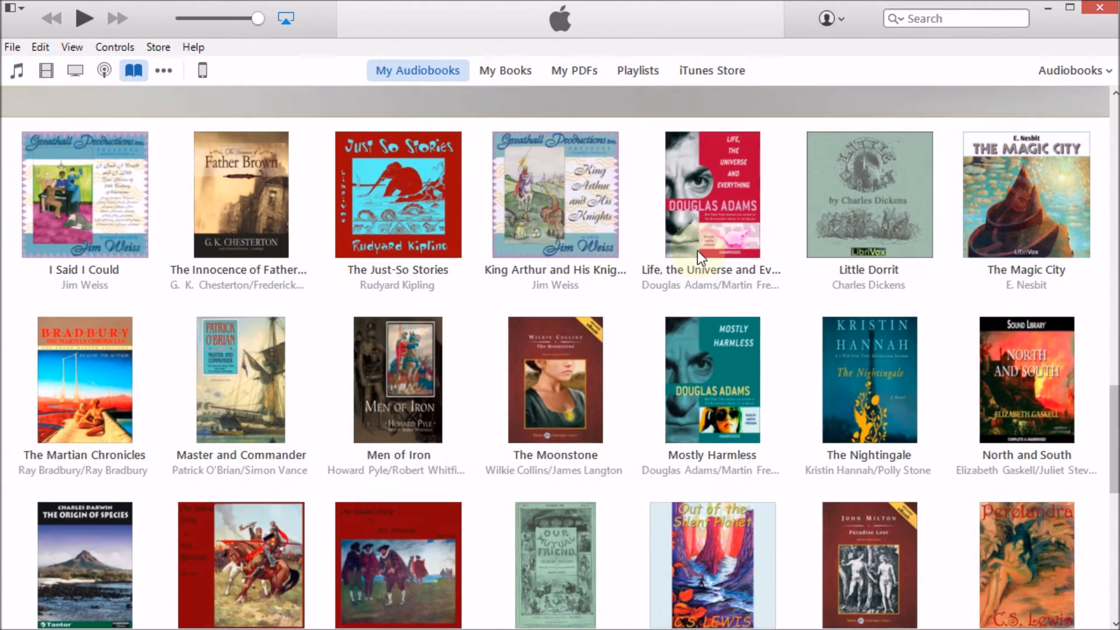
scroll(138, 348, up, 1)
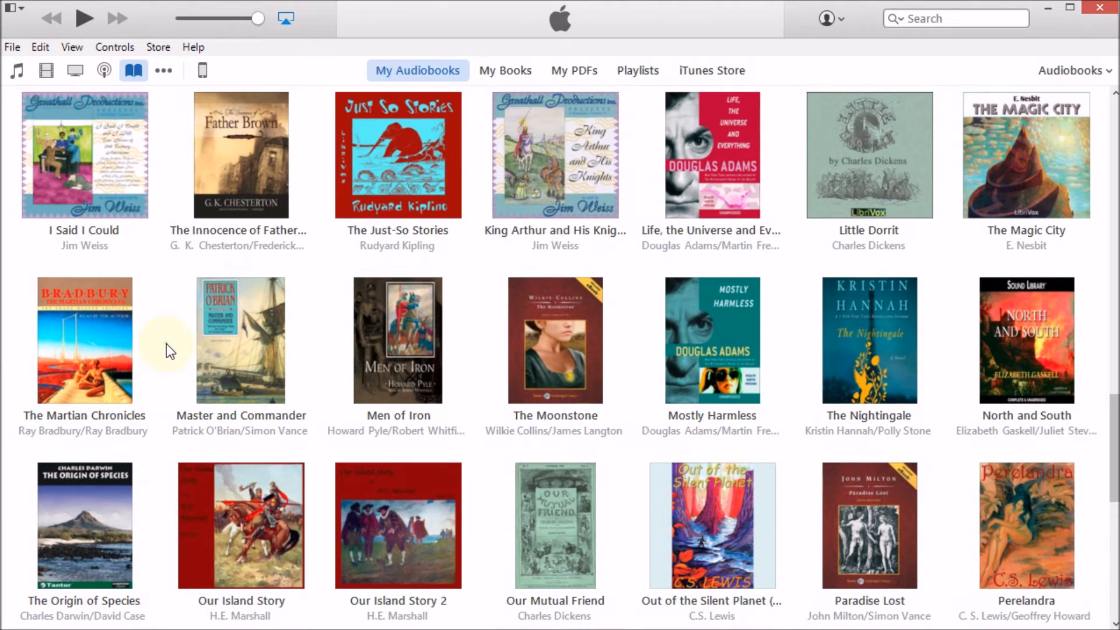
click(1035, 178)
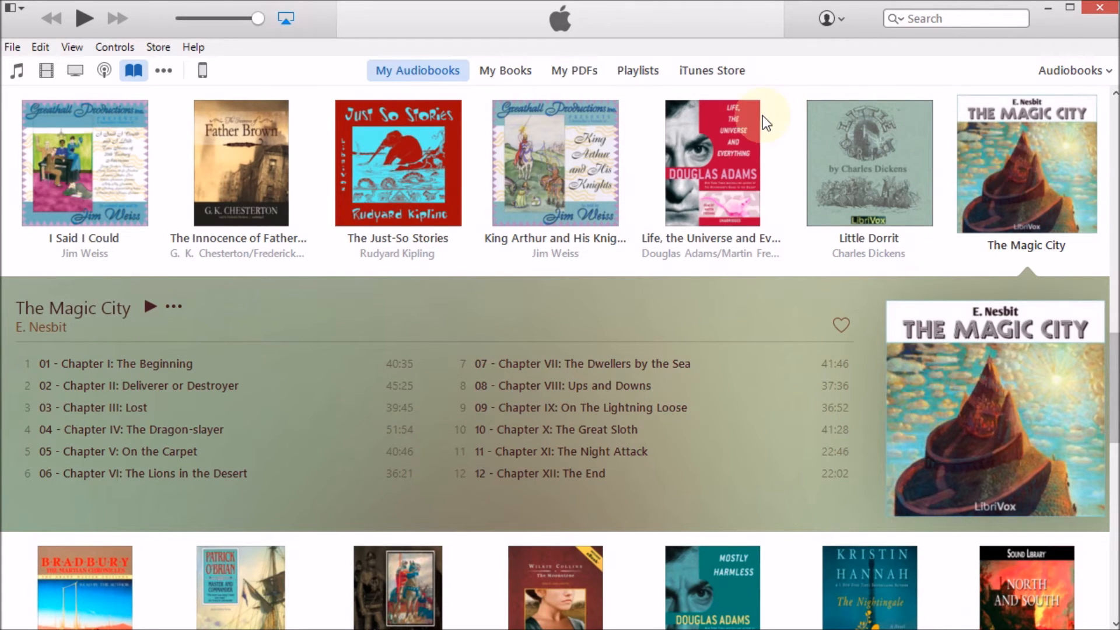
Step: Check the connected devices and copy The Magic City audiobook onto the iPod
click(203, 72)
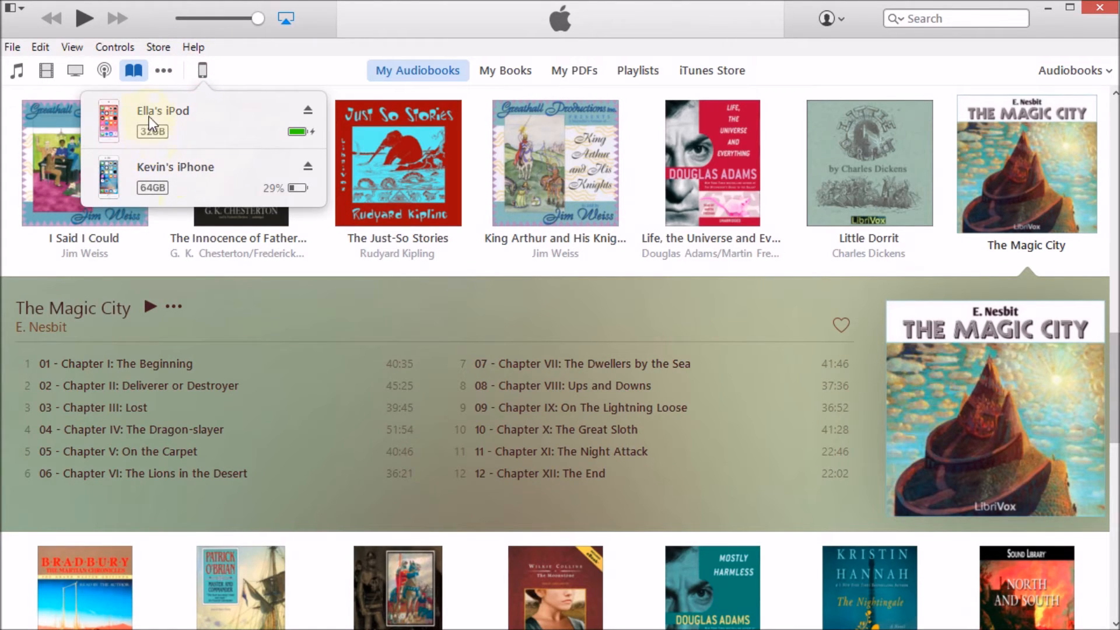
click(551, 293)
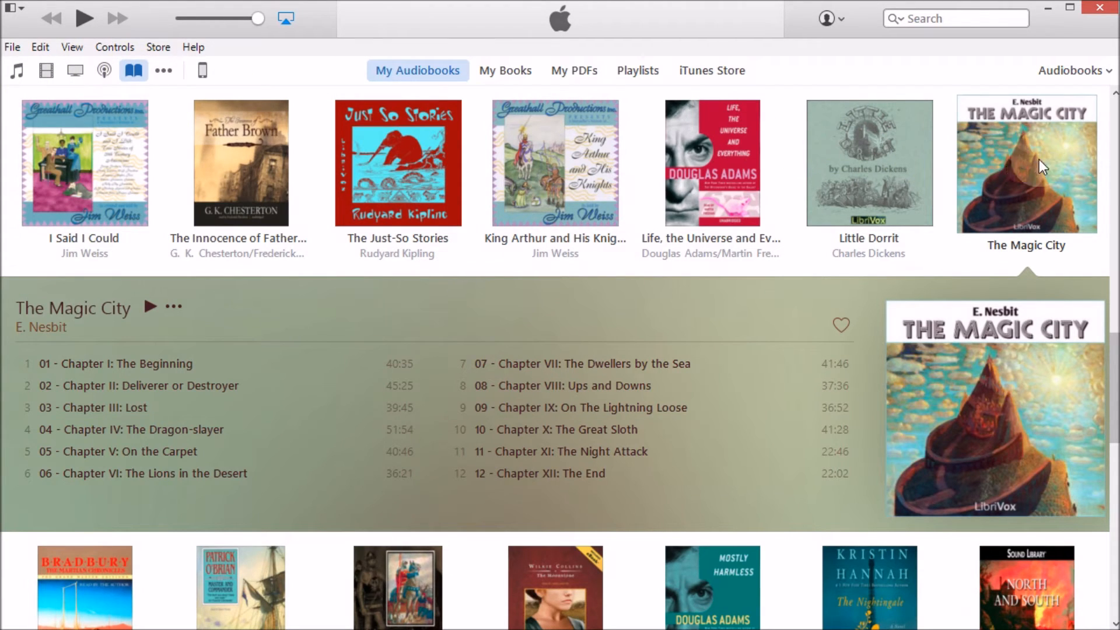
drag(1020, 133, 58, 115)
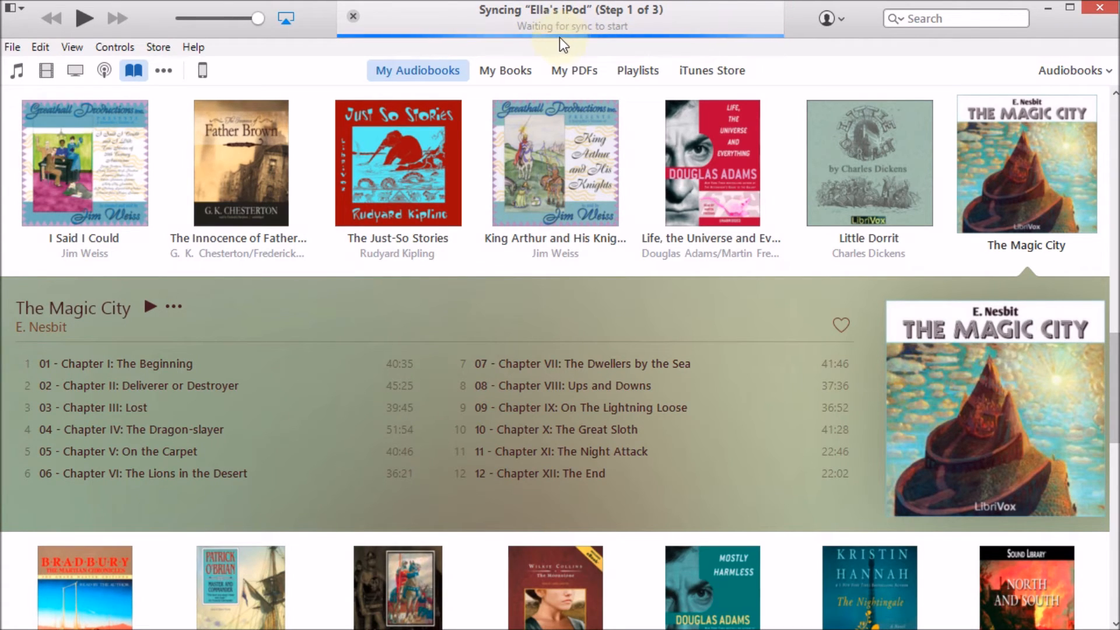
Step: Open the iPod's summary page and dismiss the missing-items warning with Do not warn me again enabled
click(203, 71)
click(161, 110)
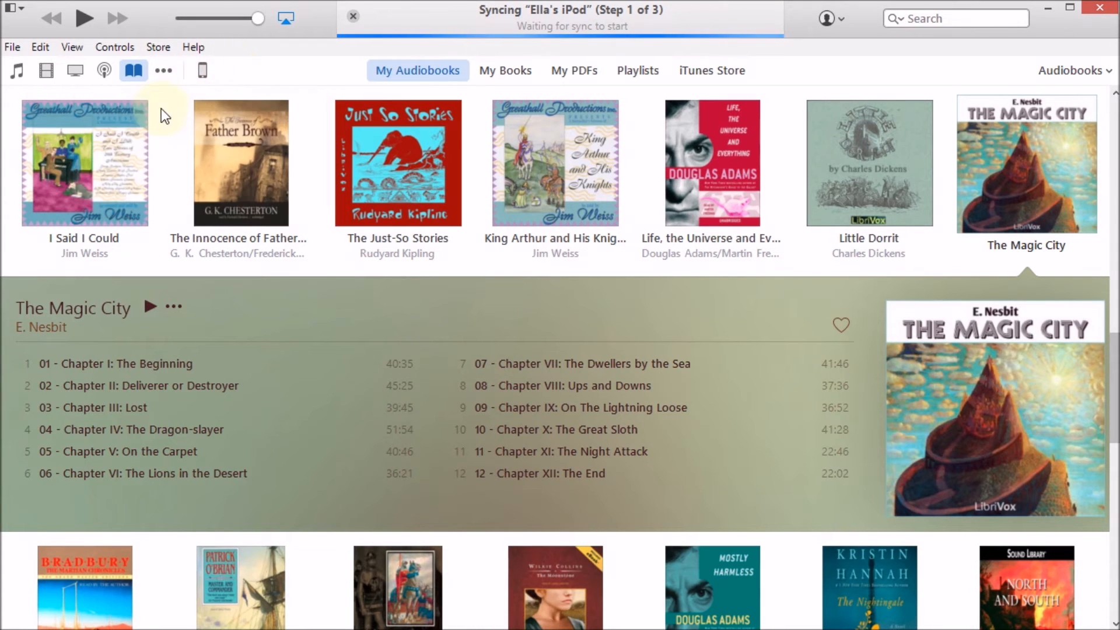
click(202, 71)
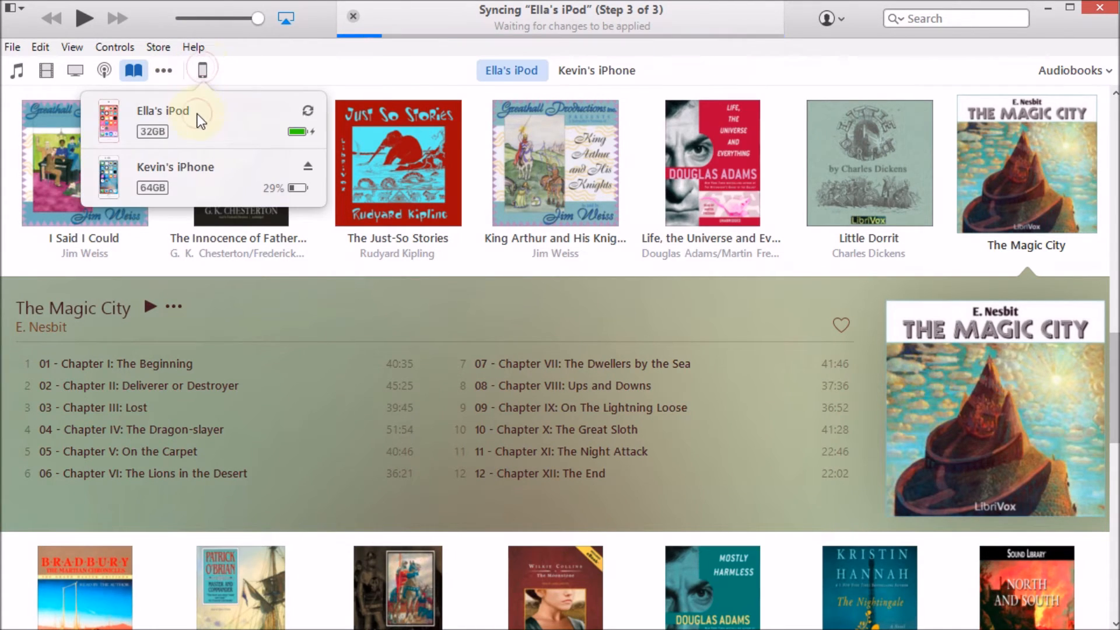
click(200, 117)
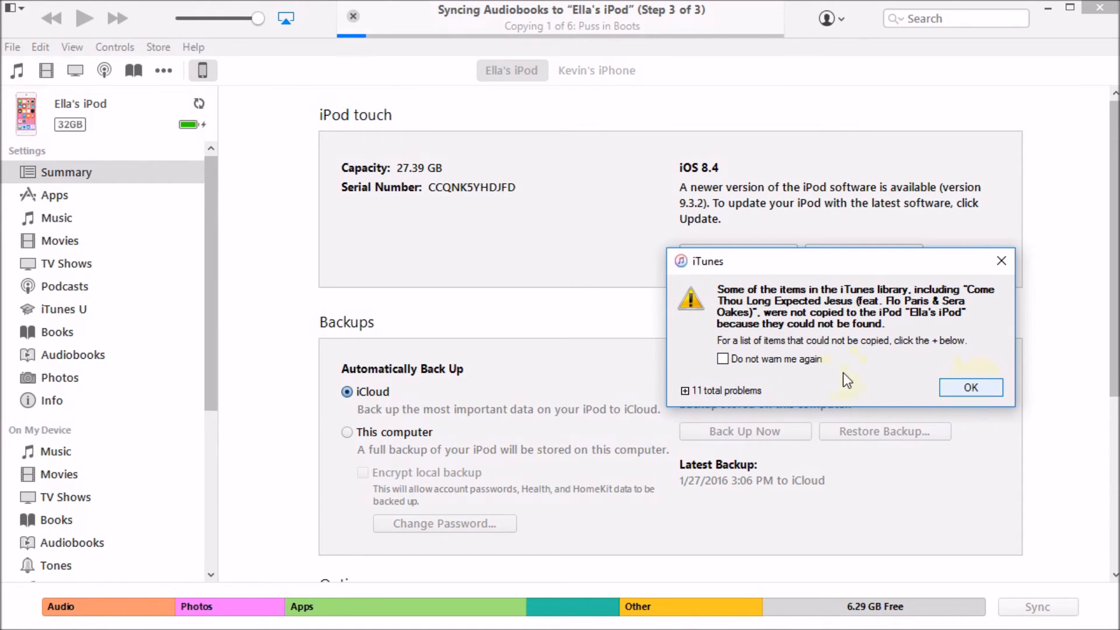
click(726, 359)
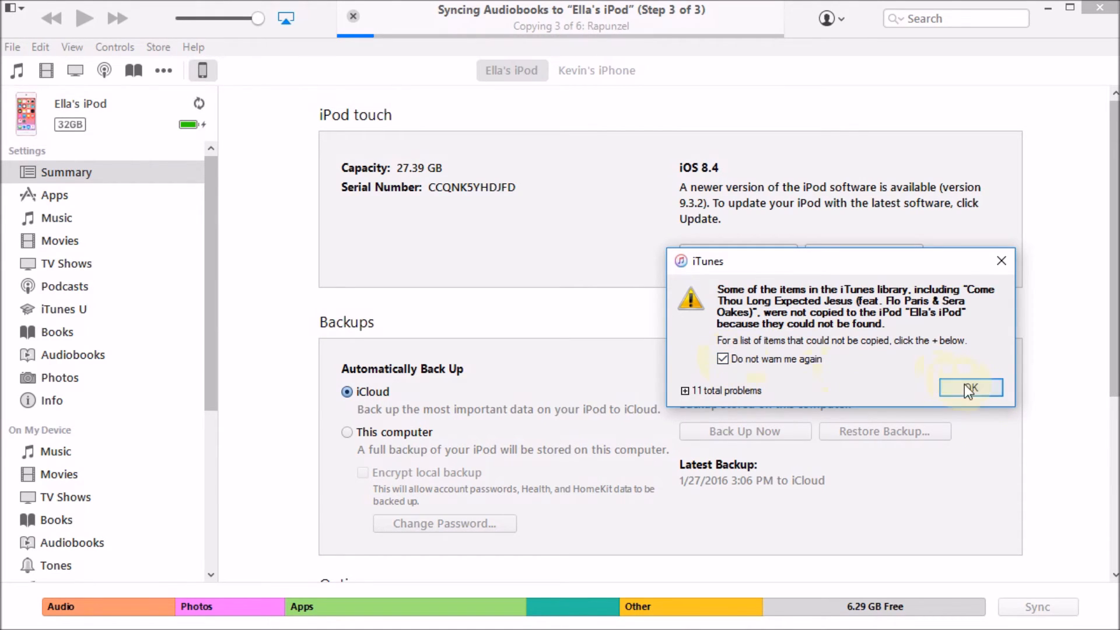
click(968, 388)
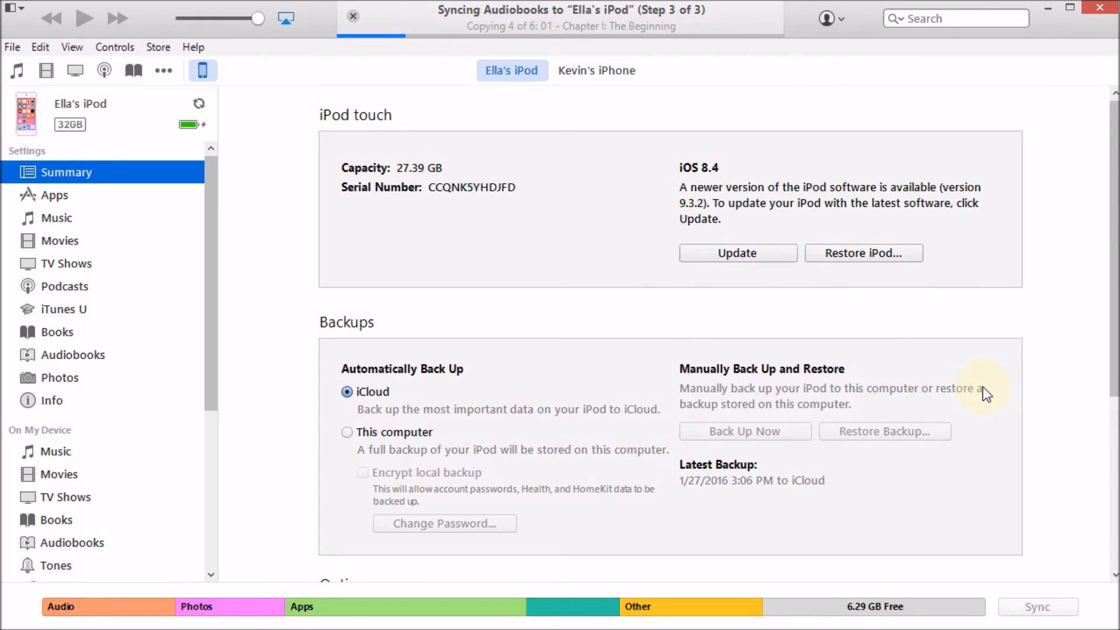